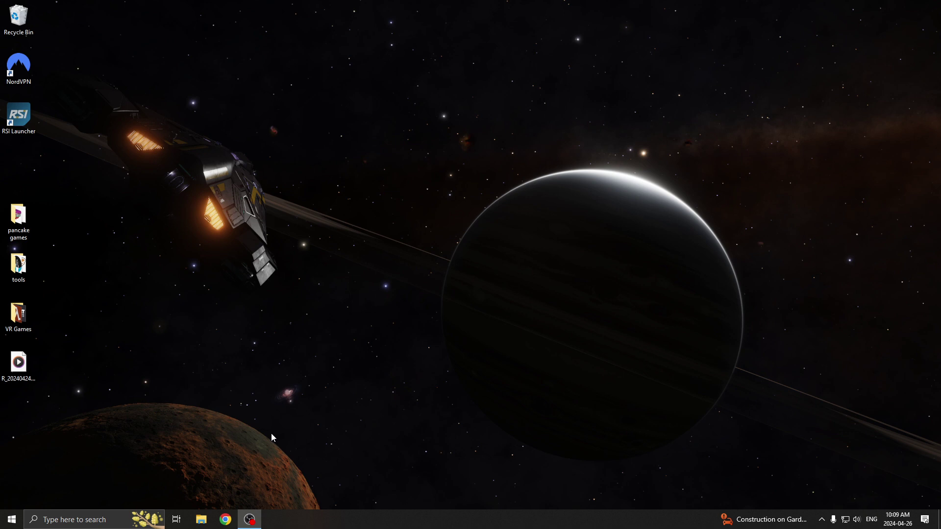
Download Audacity 3.5.1 from audacityteam.org via a Google search, install it and launch it.
click(226, 519)
text(aud)
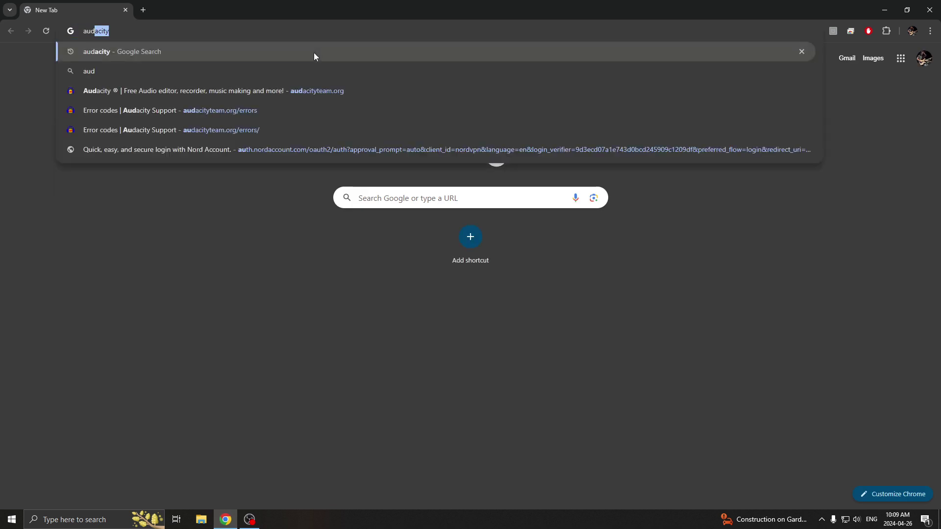
text(a)
key(Return)
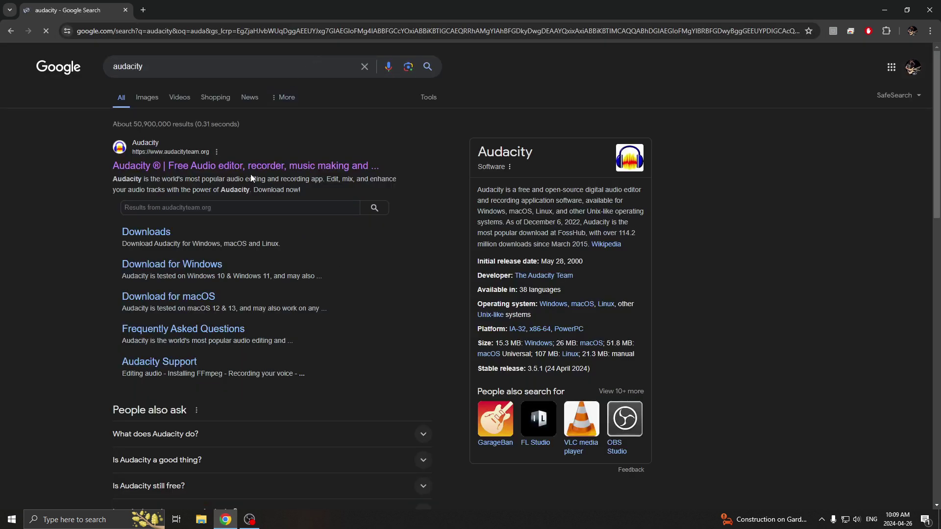
click(317, 168)
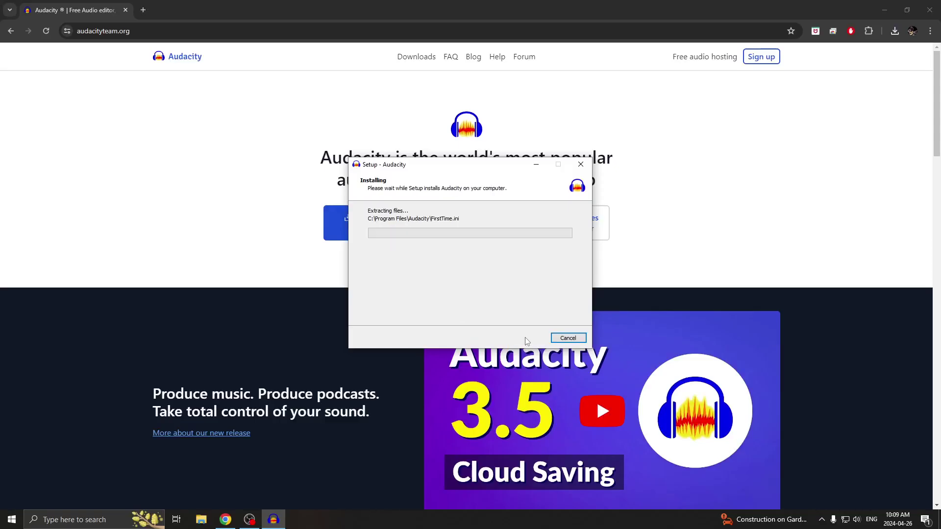
click(930, 9)
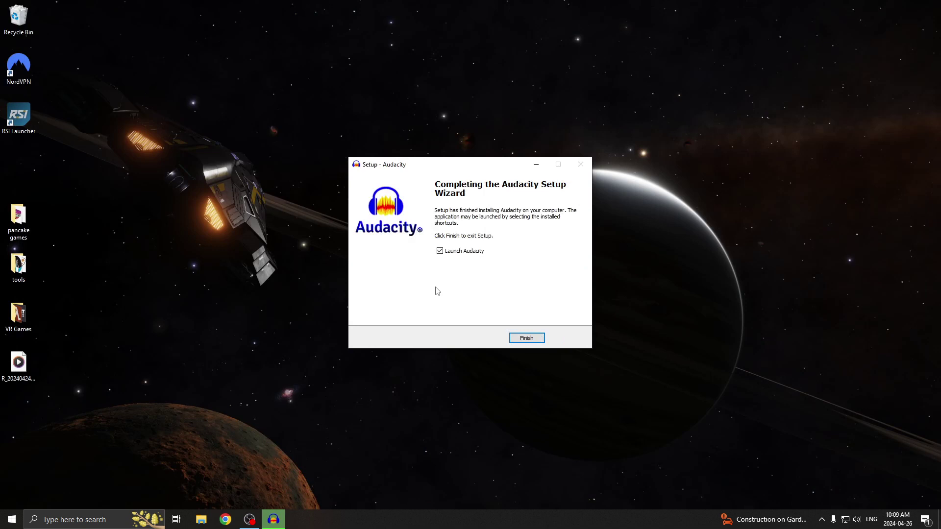
click(526, 340)
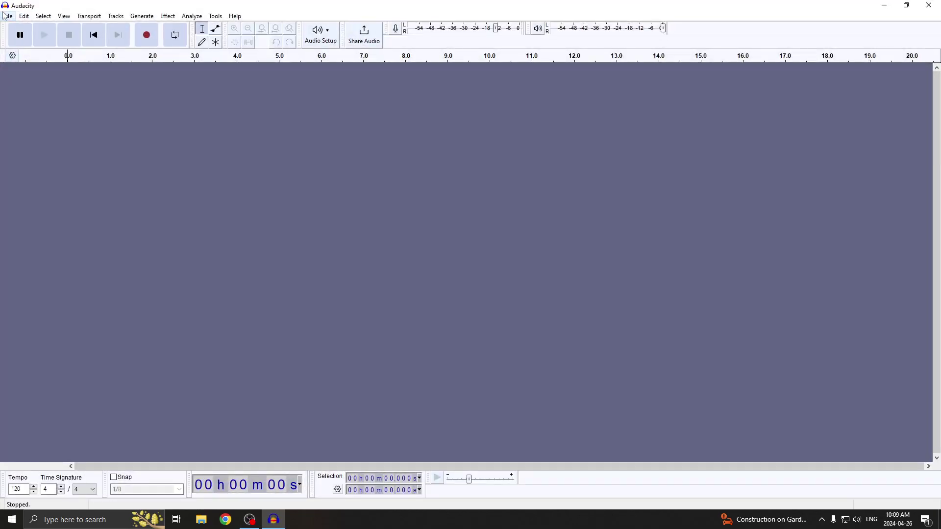
click(8, 16)
click(22, 35)
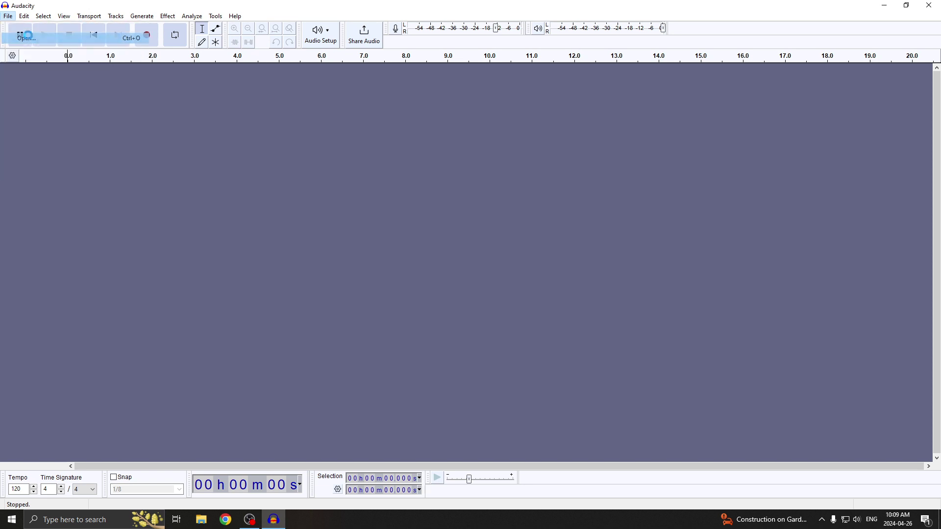
click(99, 100)
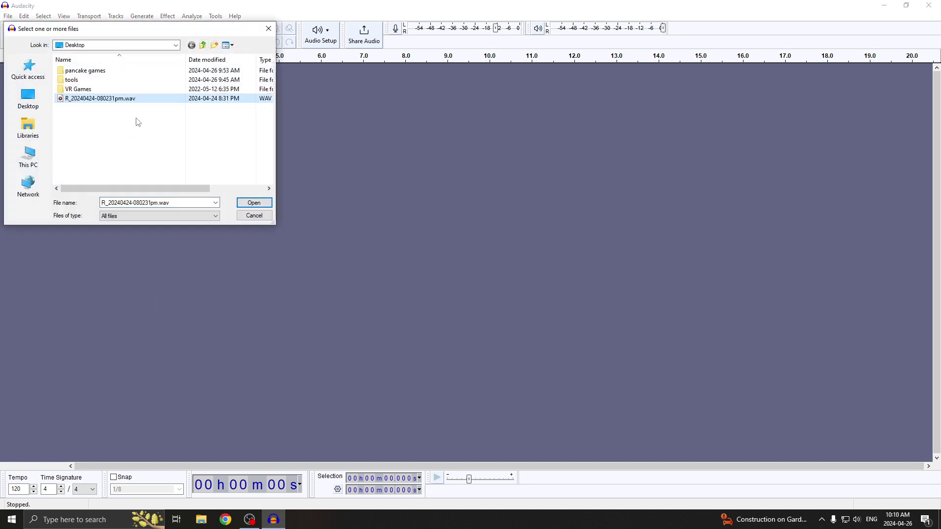
click(201, 520)
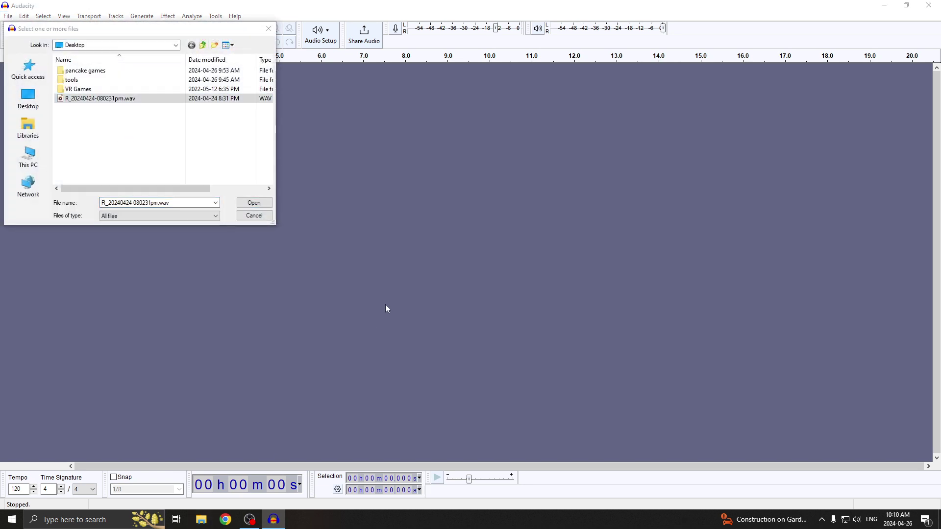
click(418, 378)
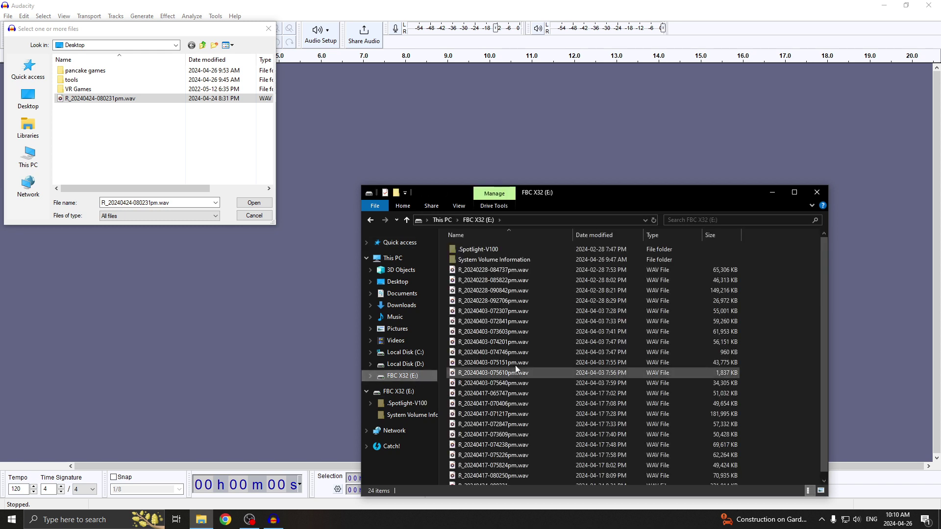
scroll(518, 412, down, 1)
click(493, 473)
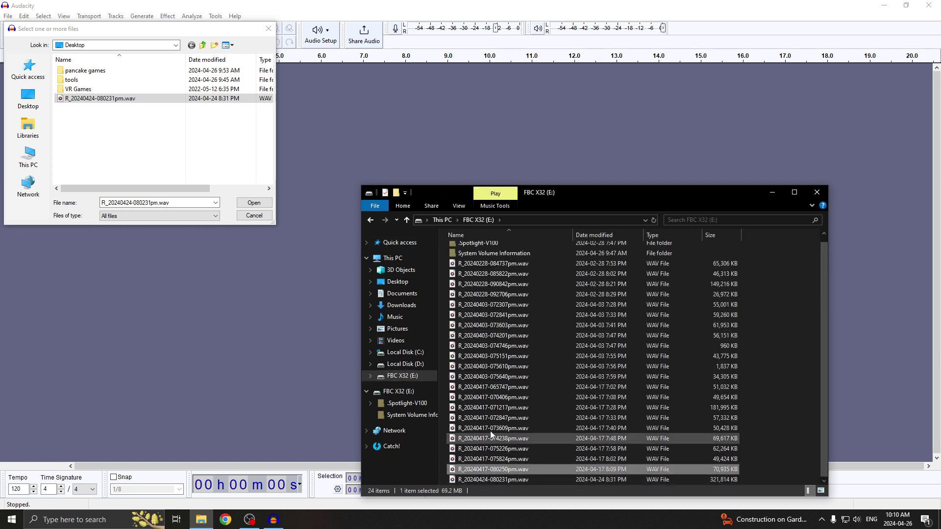
shift+click(484, 387)
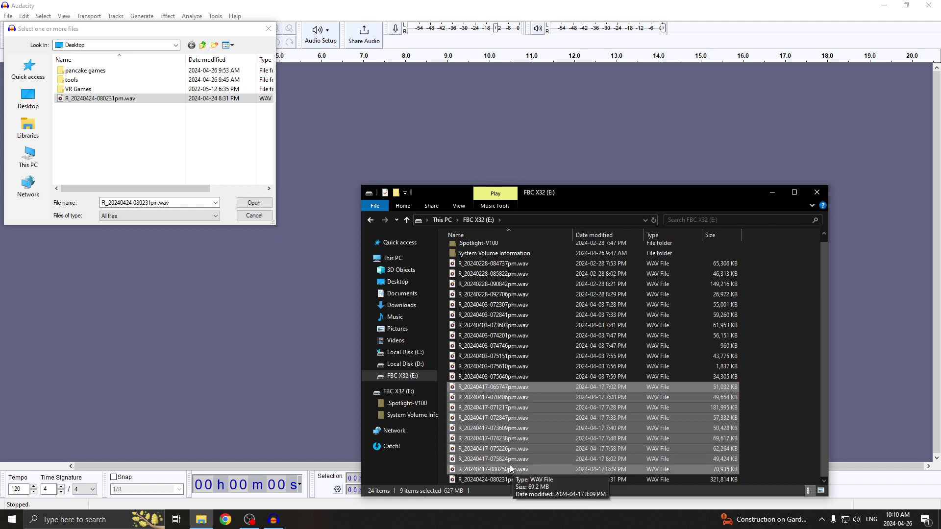
click(524, 479)
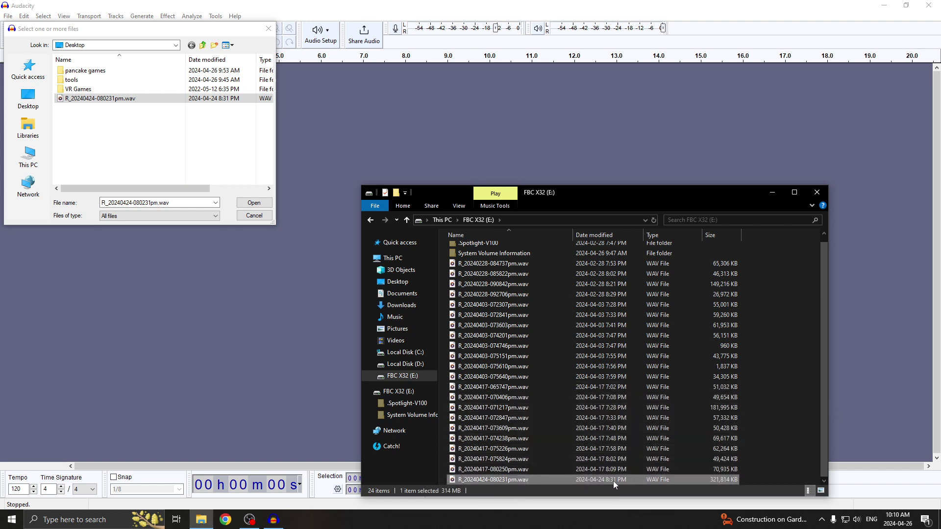
click(816, 192)
double_click(151, 100)
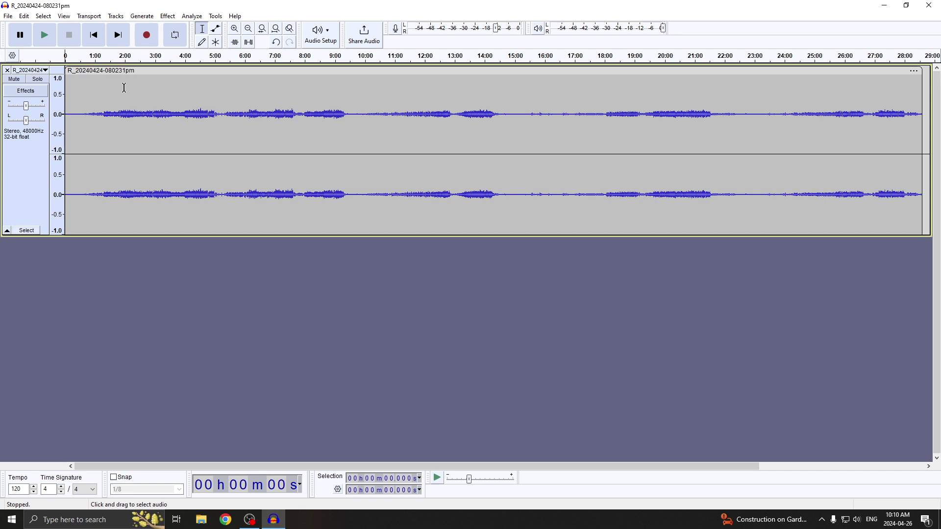
Play the recording from several points (about 2:00, 6:41, 18:35) to survey its contents.
click(132, 108)
key(space)
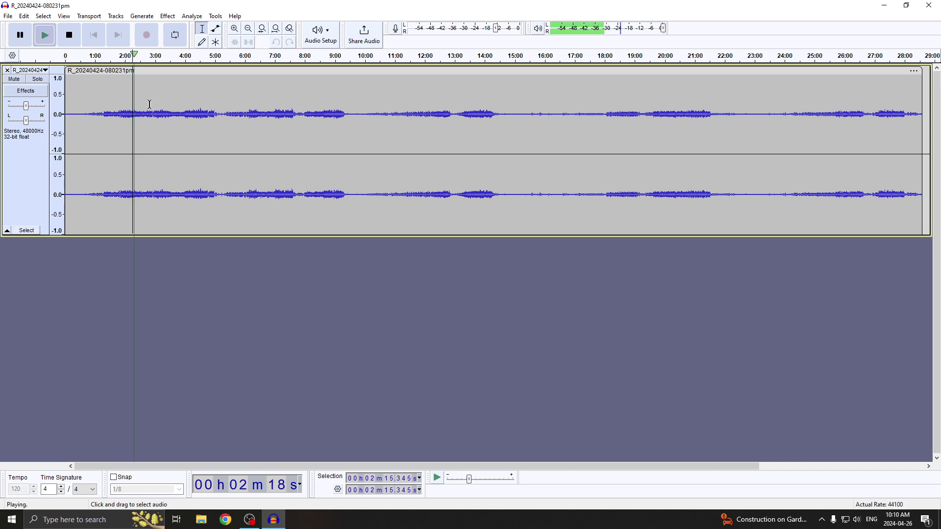
key(space)
click(264, 114)
key(space)
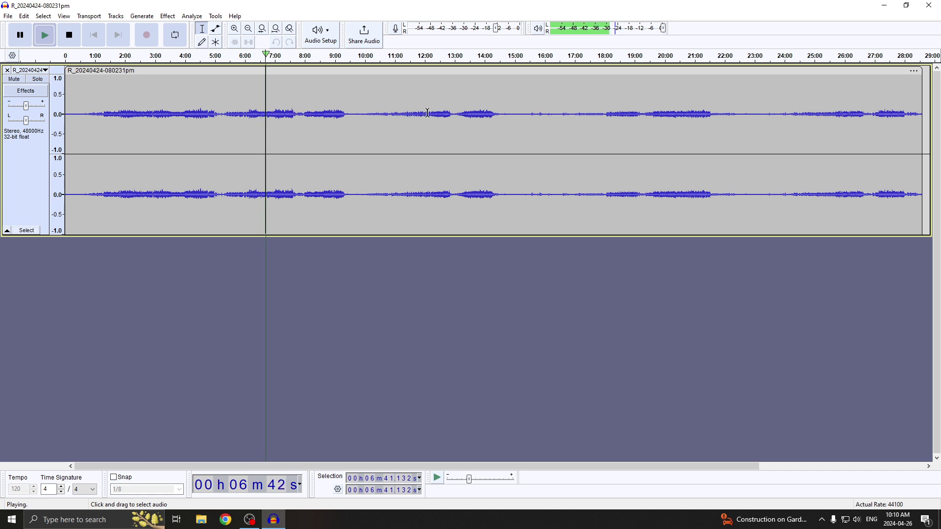
key(space)
click(438, 111)
key(space)
key(space)
click(622, 115)
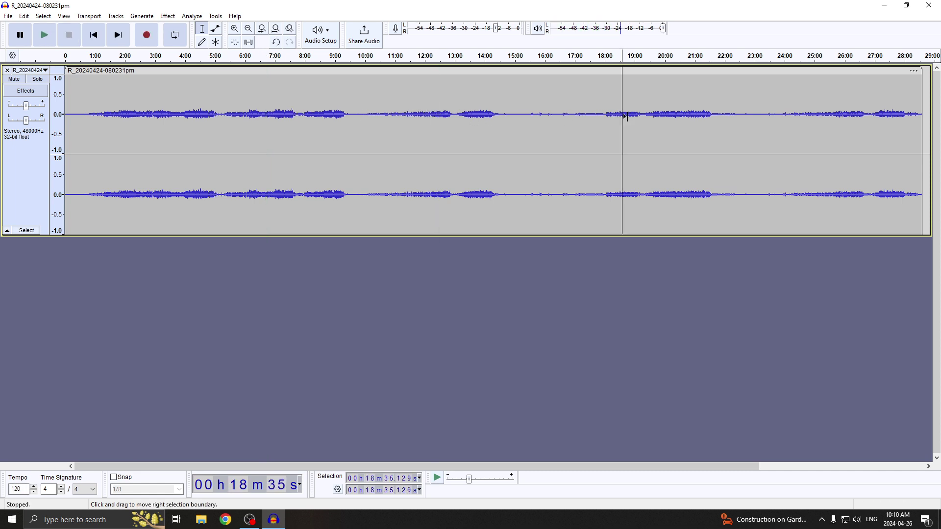
key(space)
key(space)
Pinpoint the first song's start near 0:47 and the break near 5:03, then select the whole clip.
click(195, 117)
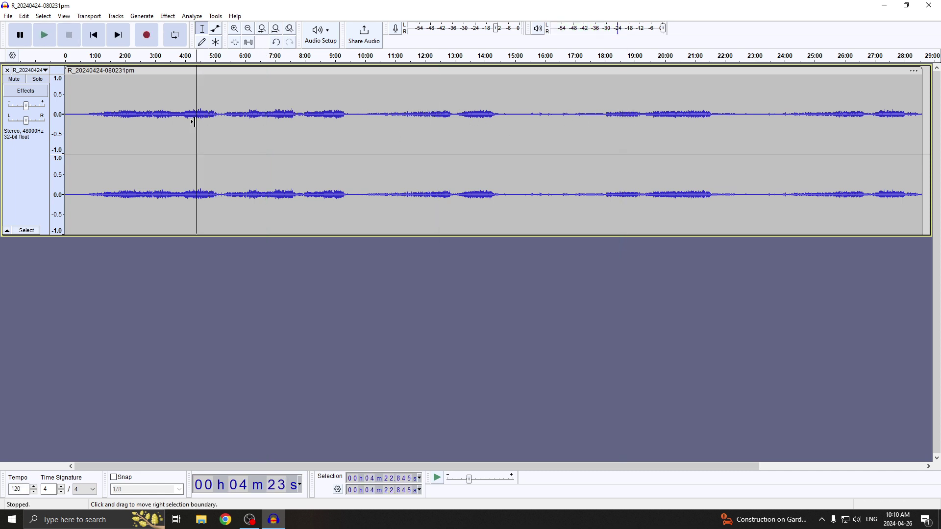
scroll(218, 130, up, 1)
scroll(124, 124, up, 1)
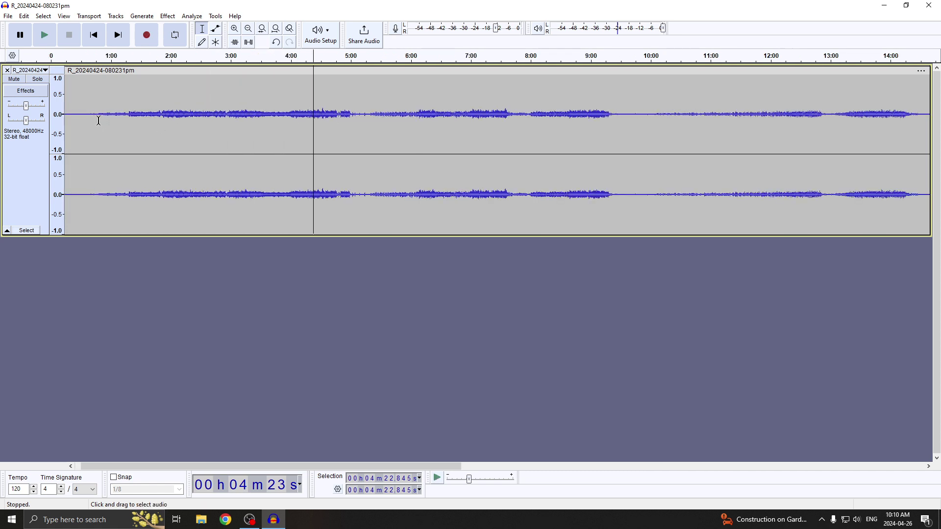
click(98, 120)
key(space)
scroll(103, 122, up, 3)
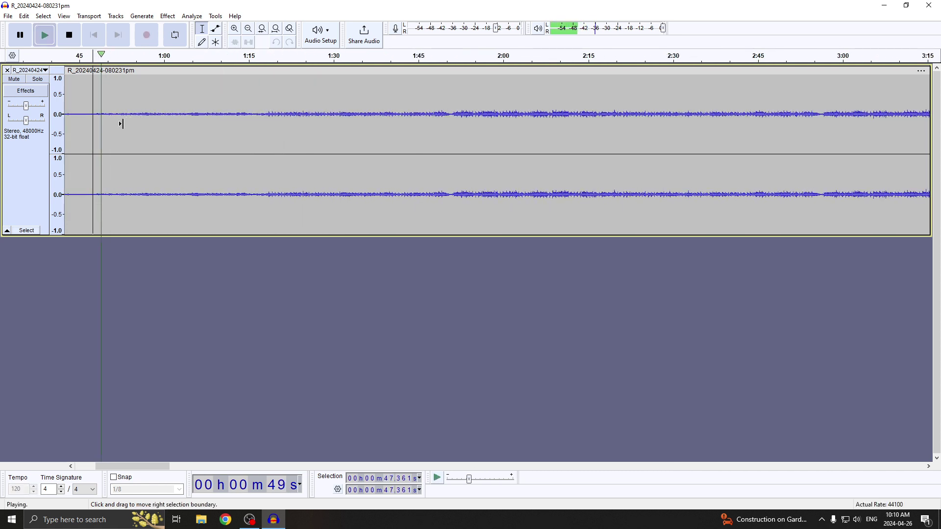
scroll(147, 121, left, 3)
click(203, 121)
key(space)
key(space)
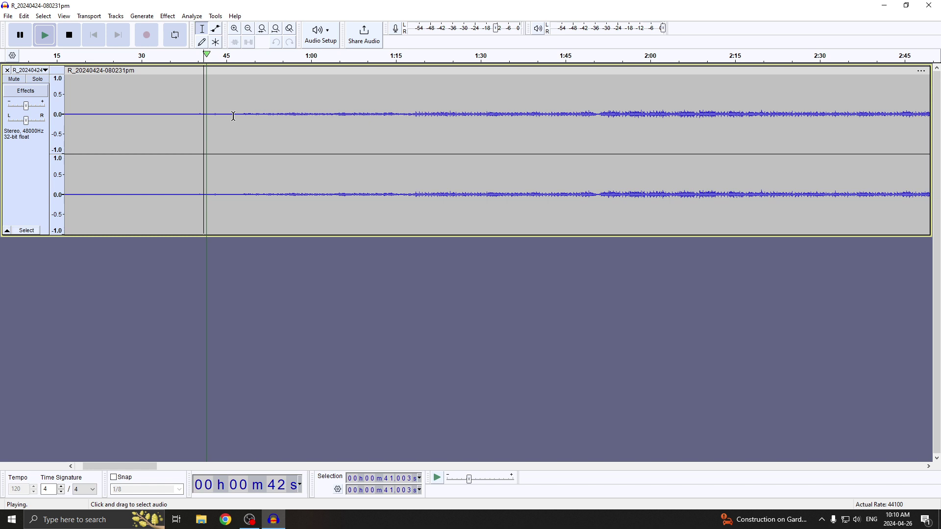
click(233, 120)
key(space)
key(space)
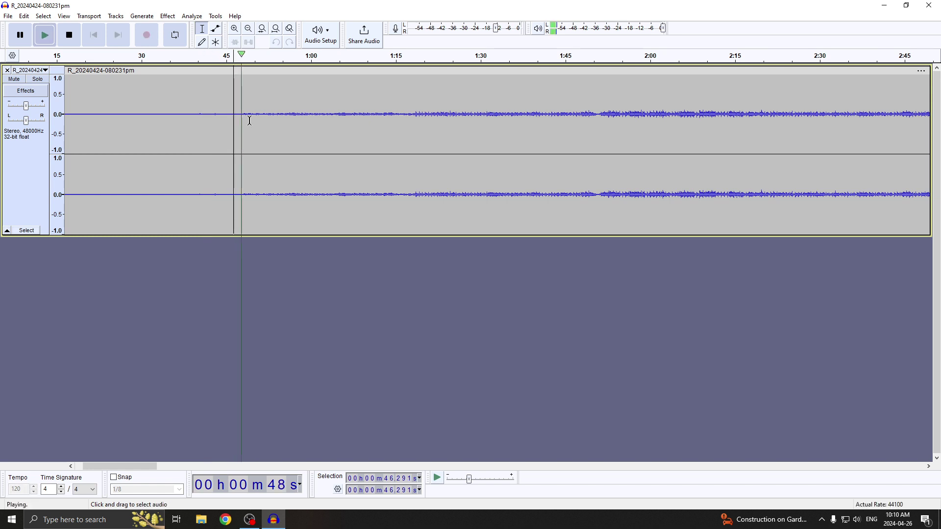
key(space)
click(237, 113)
ctrl+scroll(276, 148, down, 2)
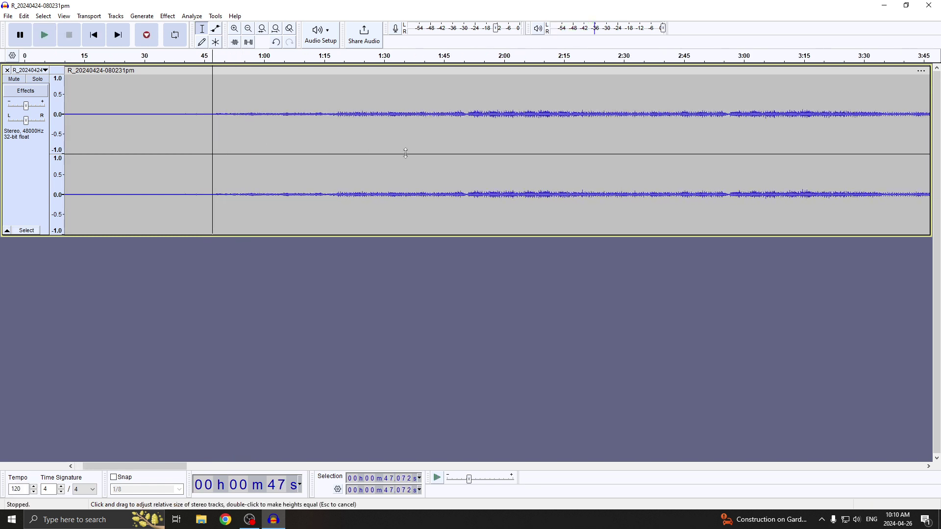
scroll(331, 150, right, 5)
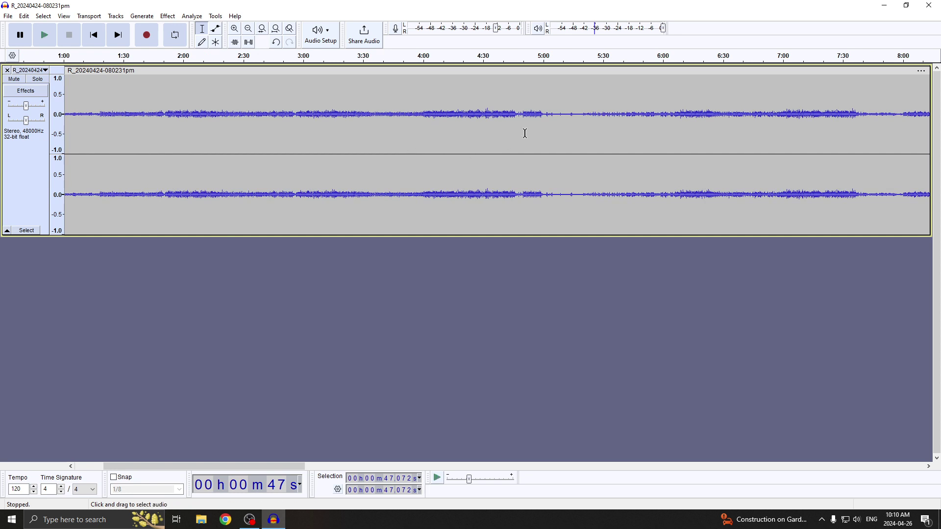
ctrl+scroll(581, 125, up, 1)
ctrl+scroll(523, 130, up, 1)
ctrl+scroll(523, 130, up, 1)
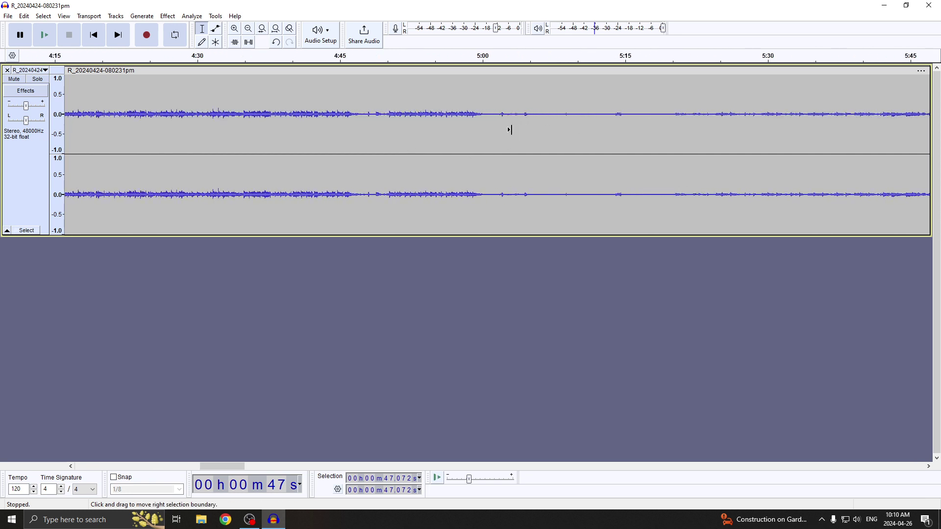
ctrl+scroll(508, 129, up, 1)
click(501, 131)
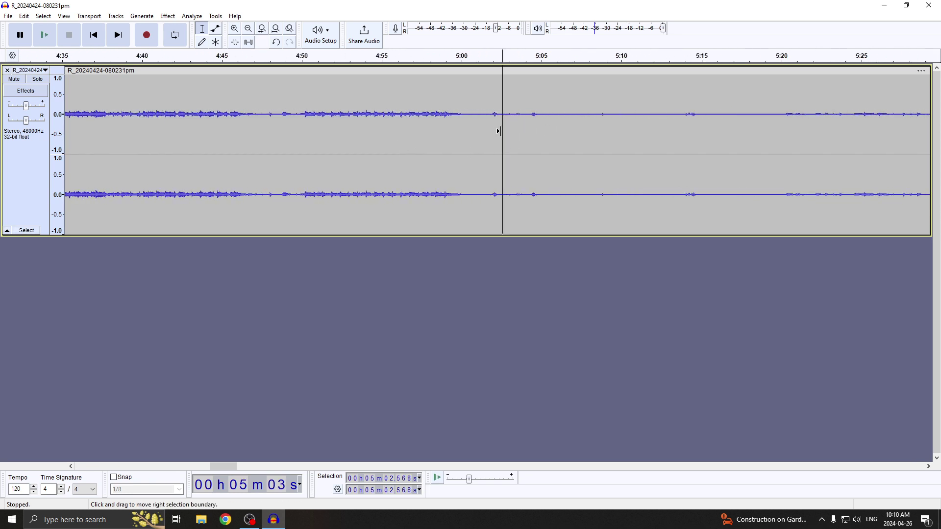
ctrl+scroll(500, 139, down, 2)
ctrl+scroll(505, 145, down, 2)
double_click(501, 147)
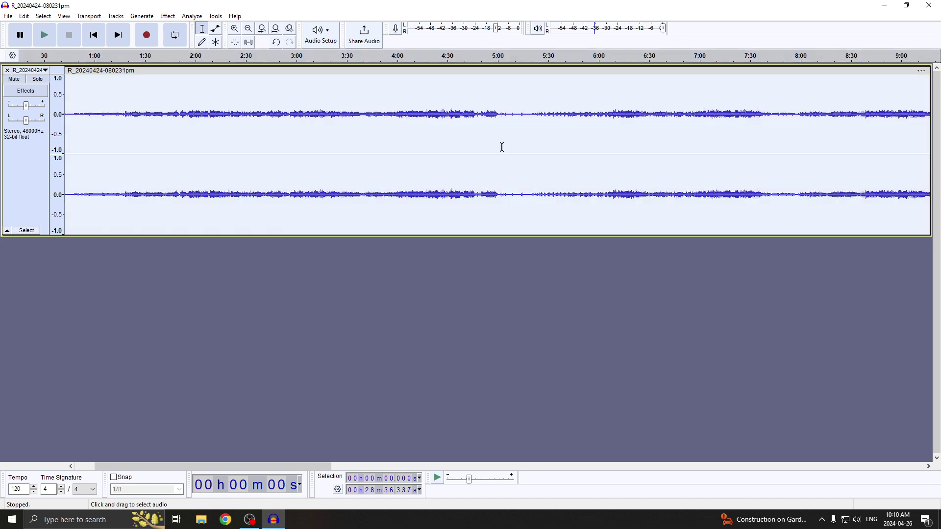
Amplify the entire recording by 16.17 dB with New Peak Amplitude 0.0.
click(191, 16)
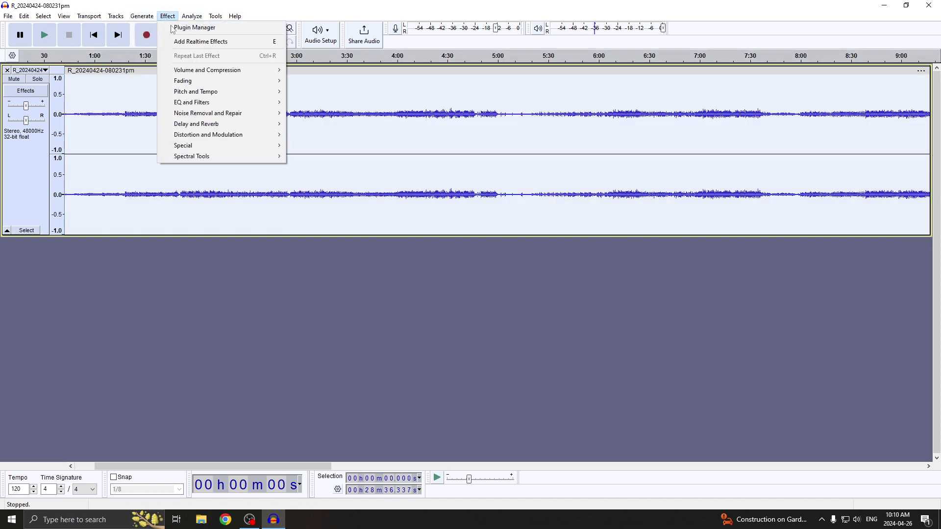
mouse_move(207, 70)
click(312, 70)
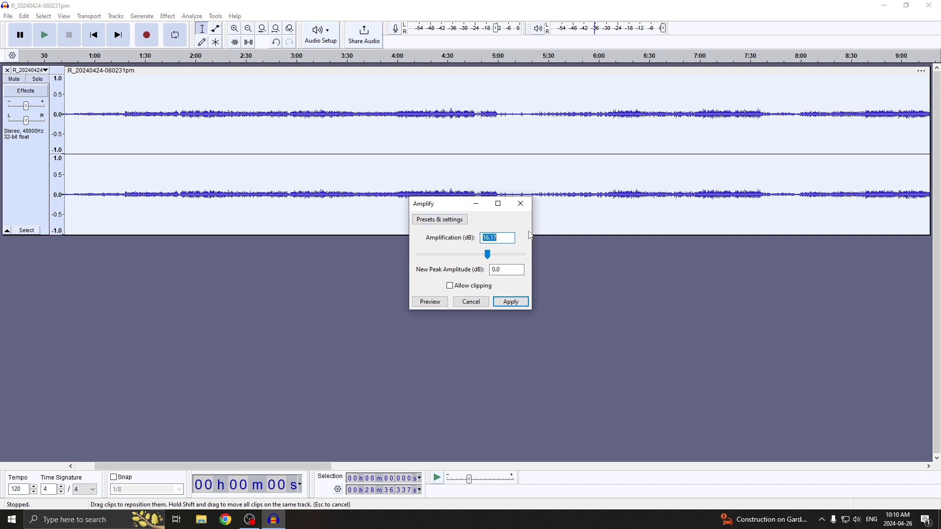
click(510, 302)
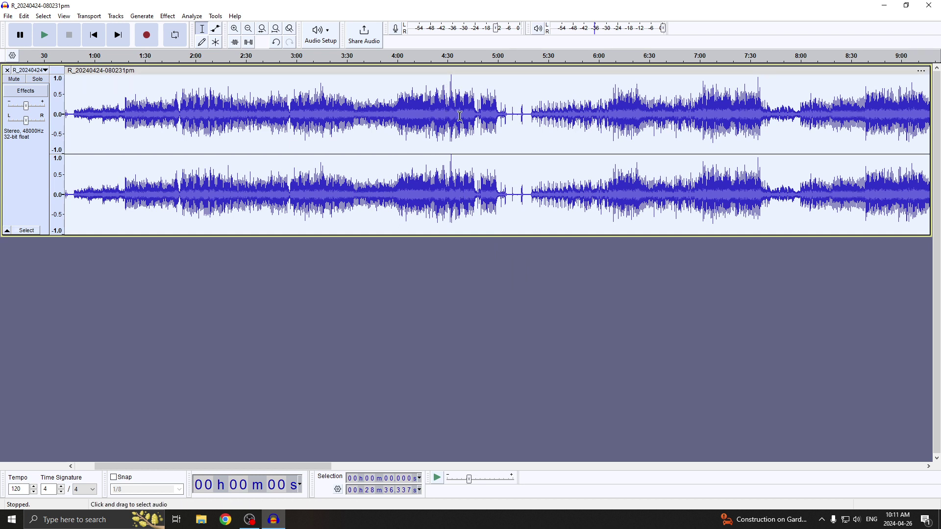
scroll(257, 135, left, 3)
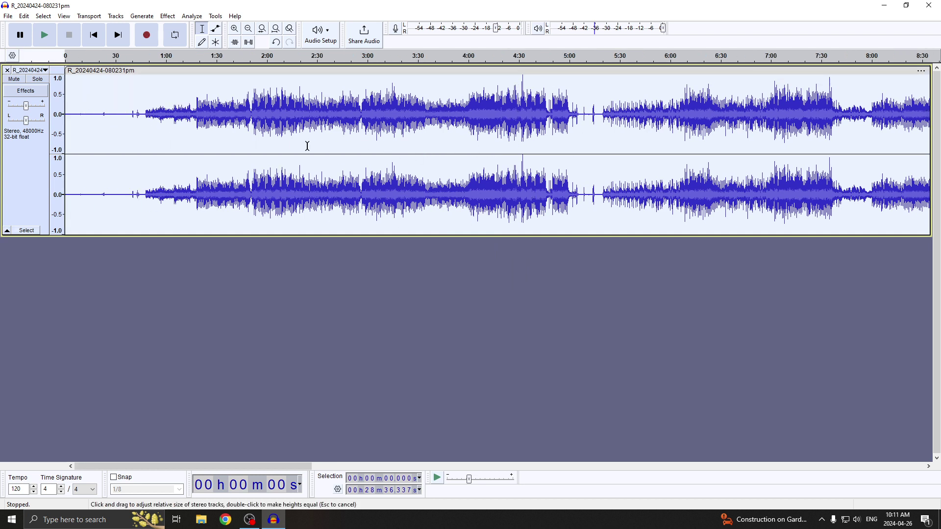
Listen around 0:47 to find where the first song starts.
click(144, 116)
key(space)
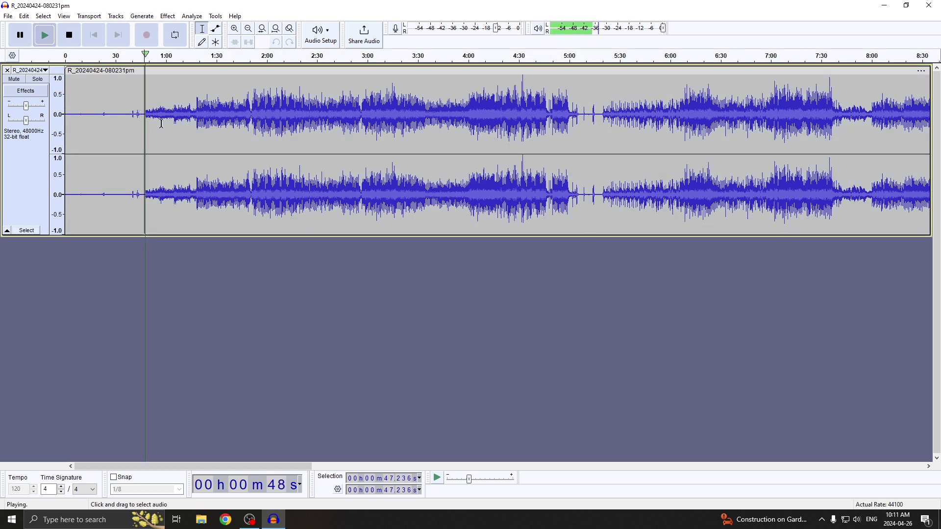
click(125, 118)
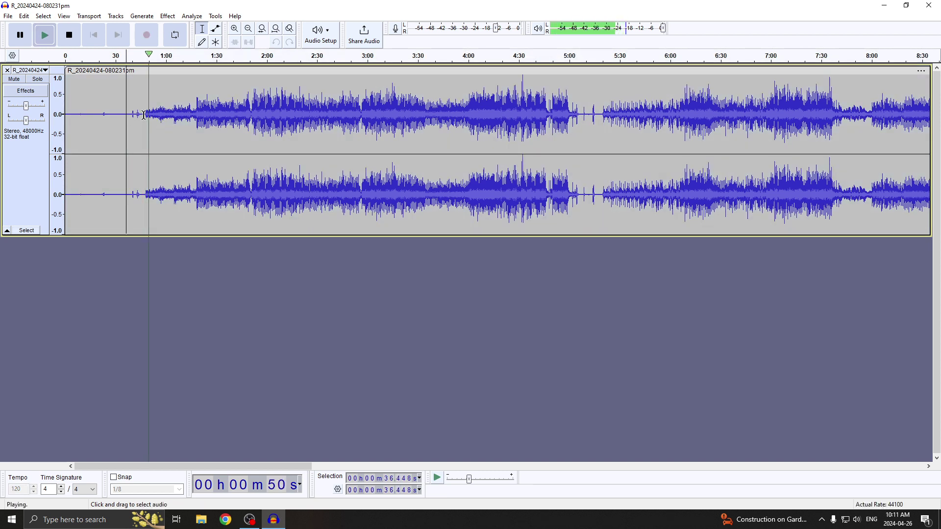
click(145, 115)
key(space)
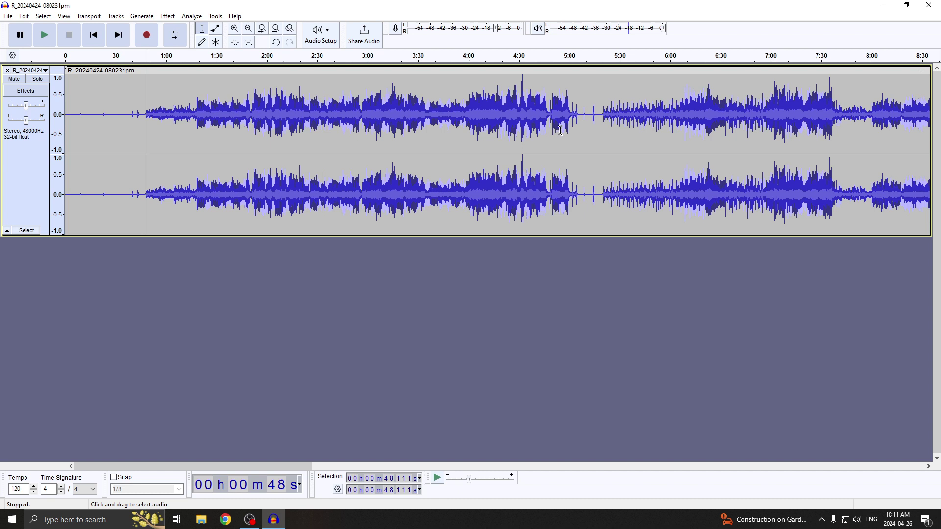
Find the song's end near 5:07, then select and copy 0:47–5:07.
click(569, 124)
key(space)
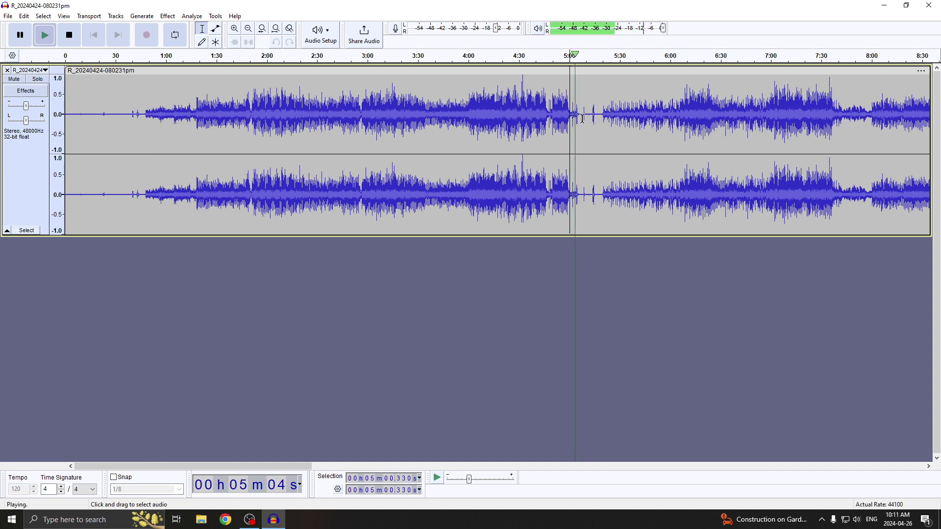
key(x)
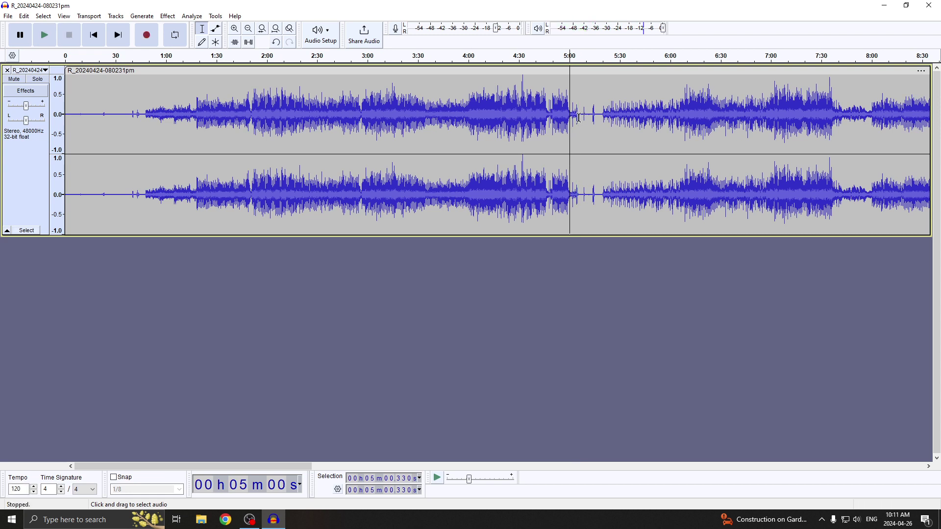
drag(579, 118, 146, 117)
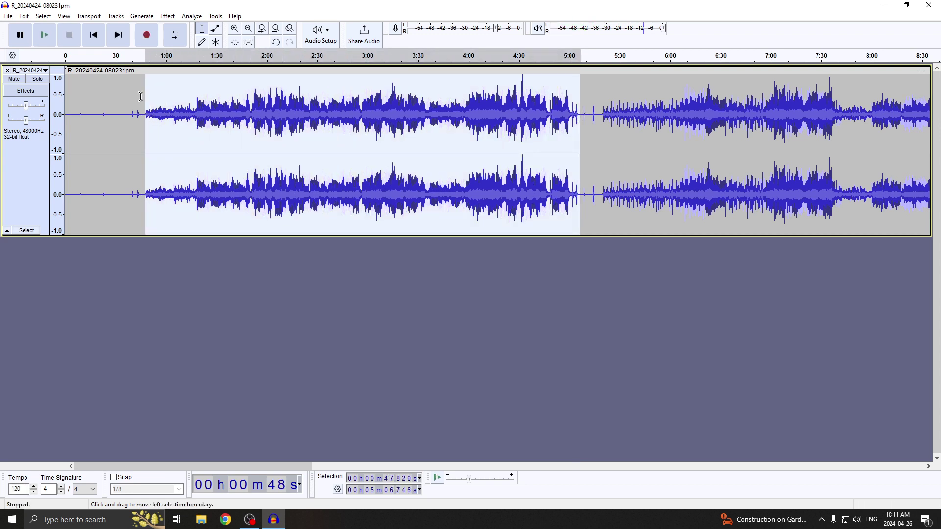
key(alt+f)
Start a new project and paste the copied song as a Smart clip, about 4:19 long.
key(n)
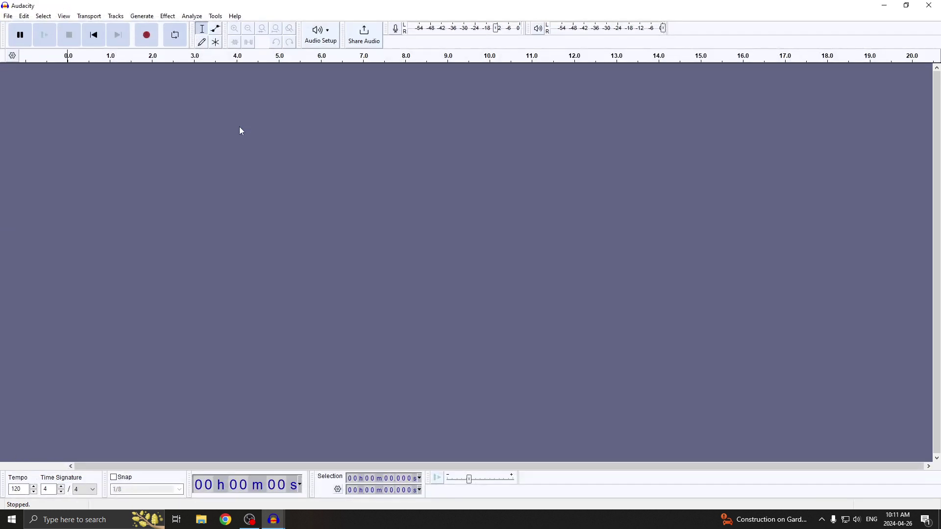
key(ctrl+v)
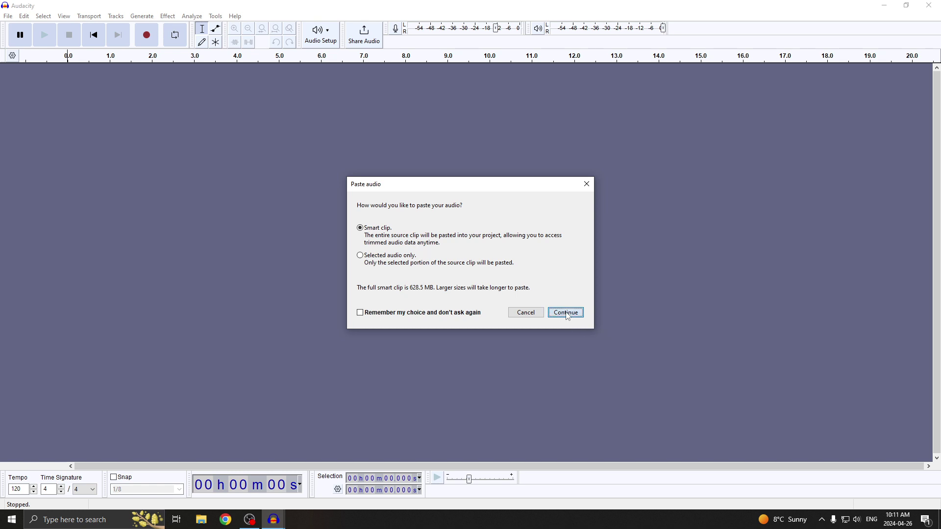
click(566, 313)
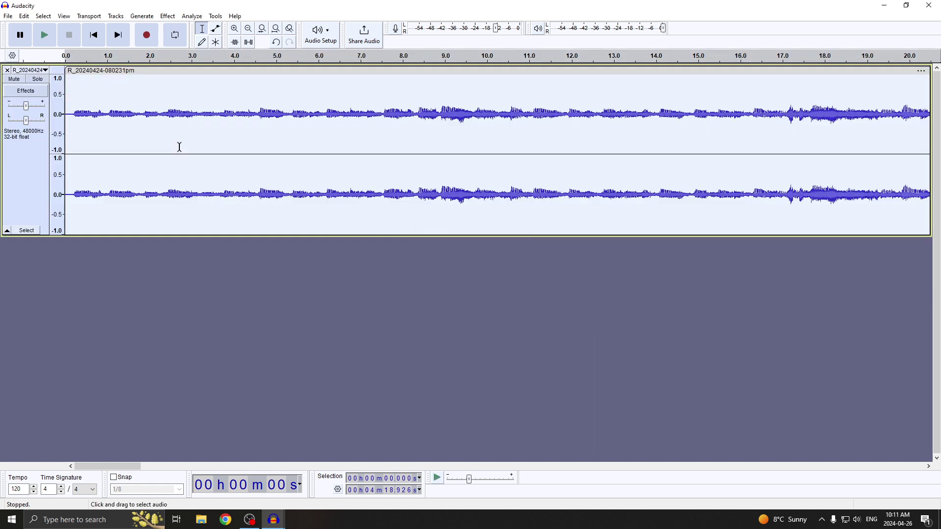
scroll(258, 150, down, 2)
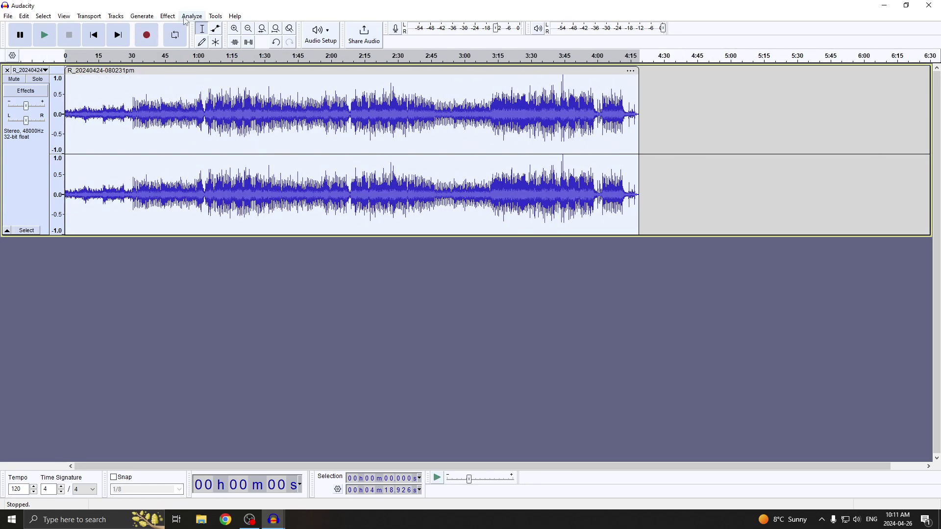
Apply a soft Limiter at -5.00 dB with Make-up Gain set to Yes.
click(162, 18)
mouse_move(208, 70)
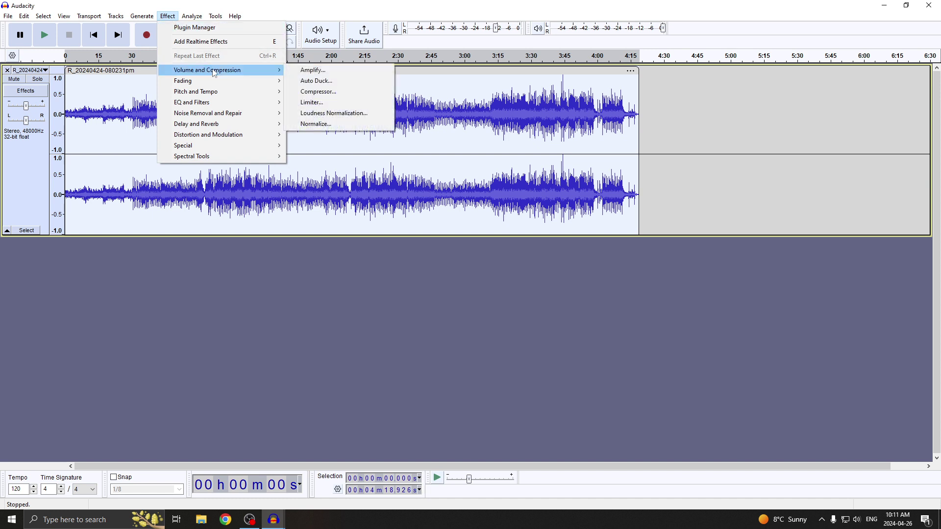
click(338, 108)
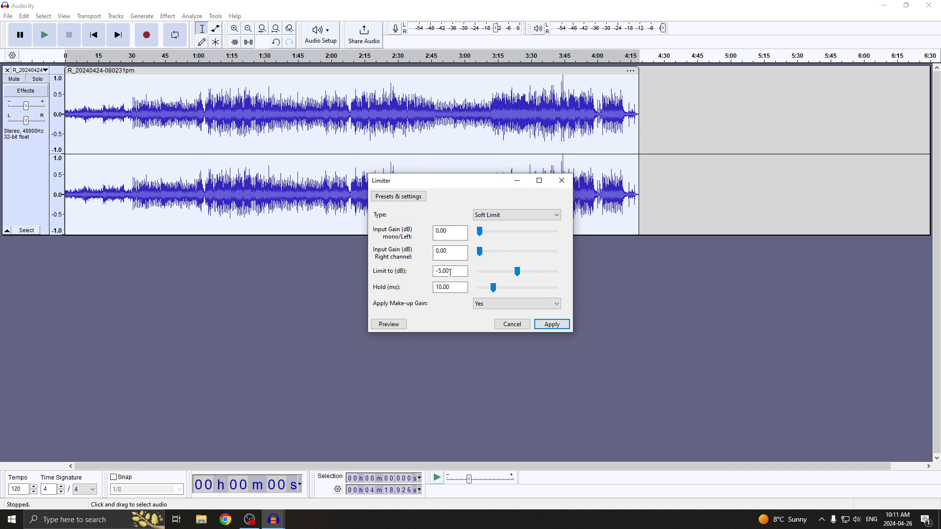
click(540, 325)
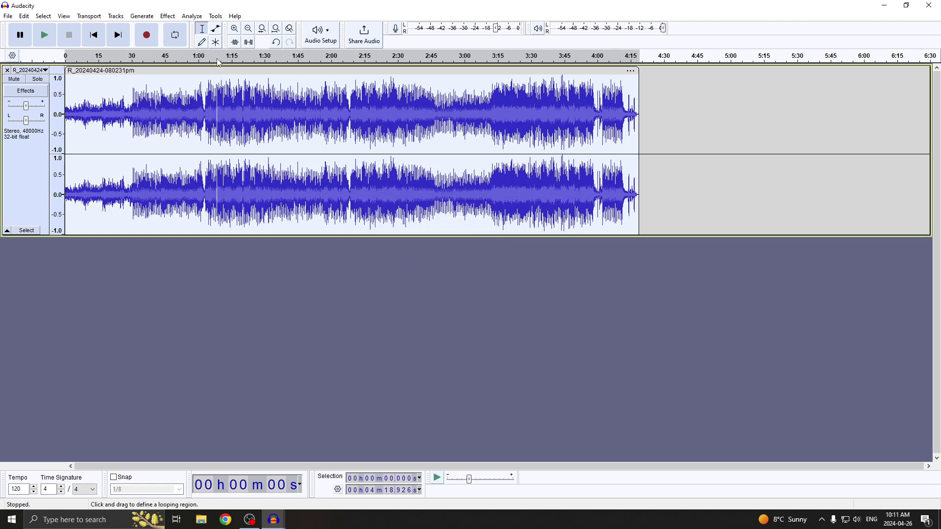
Undo the earlier Limiter pass that used make-up gain.
click(164, 16)
mouse_move(207, 69)
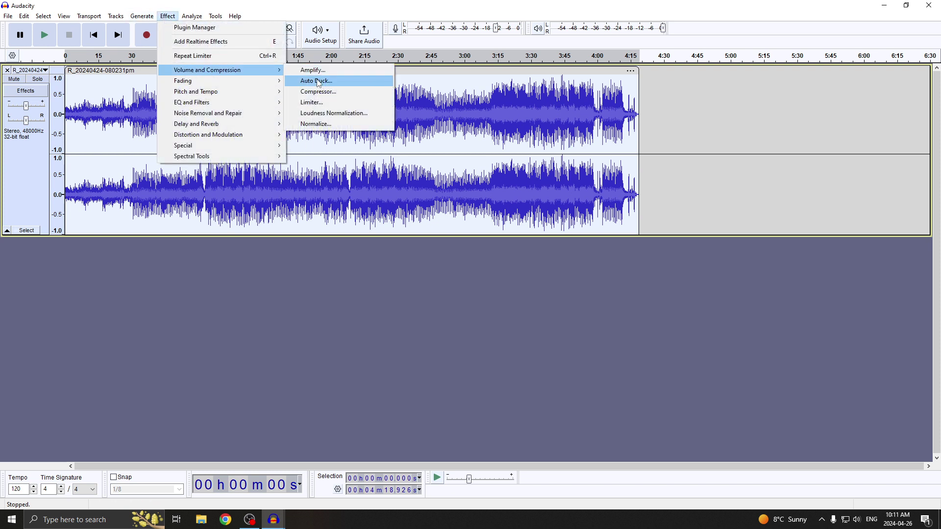
click(316, 103)
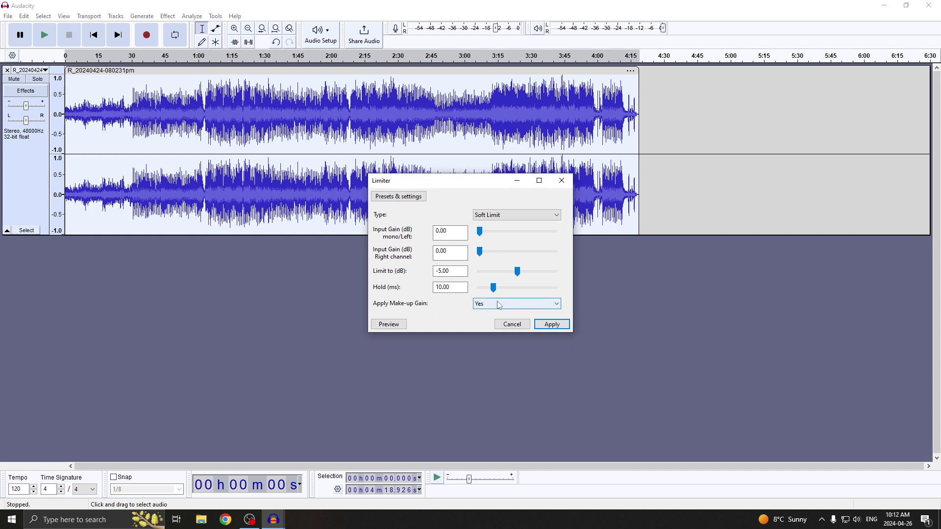
click(551, 324)
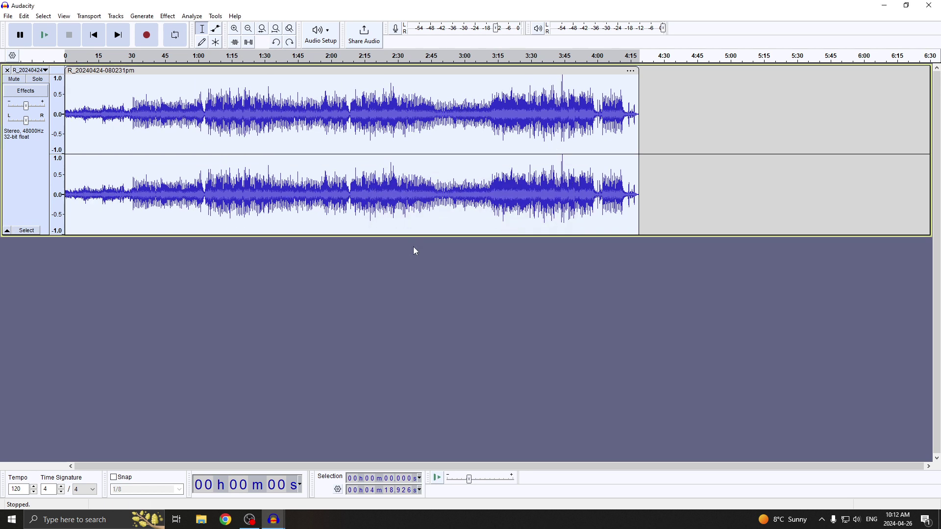
Reapply the -5 dB soft Limiter with Apply Make-up Gain set to No.
click(175, 16)
mouse_move(207, 70)
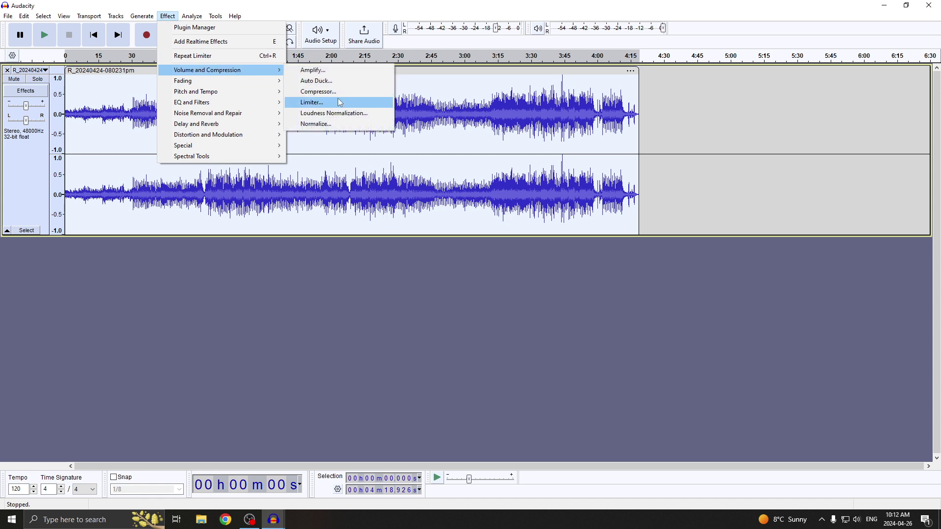
click(337, 98)
click(517, 303)
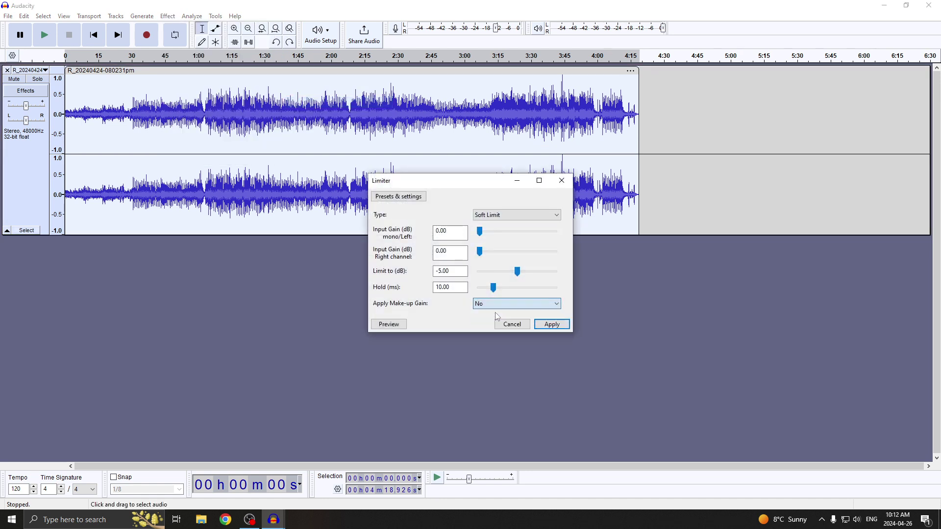
click(551, 324)
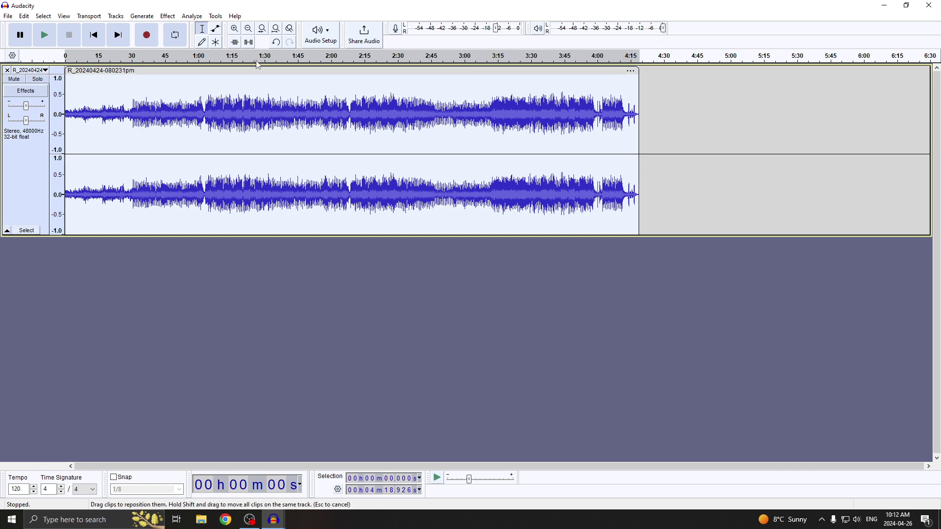
click(168, 15)
mouse_move(207, 70)
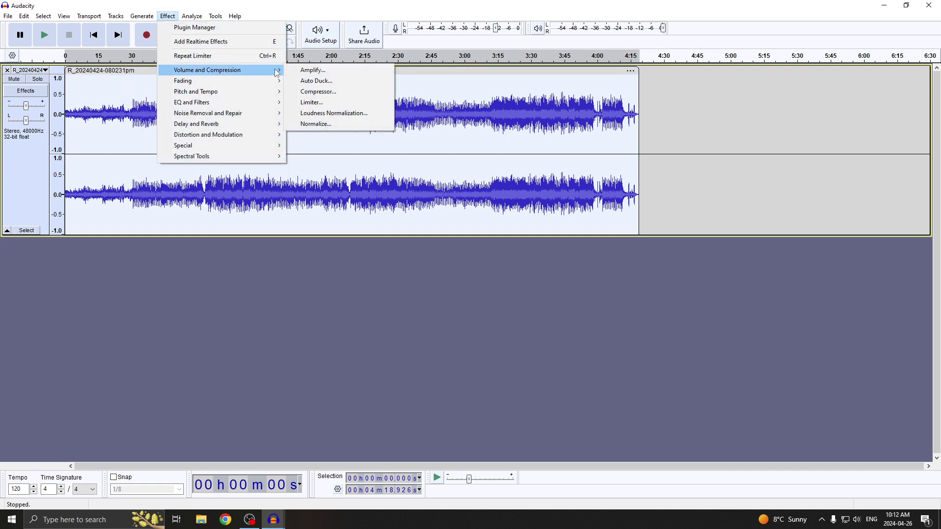
Amplify the song by 5.0 dB, play the passage around 1:15, and select everything.
click(312, 70)
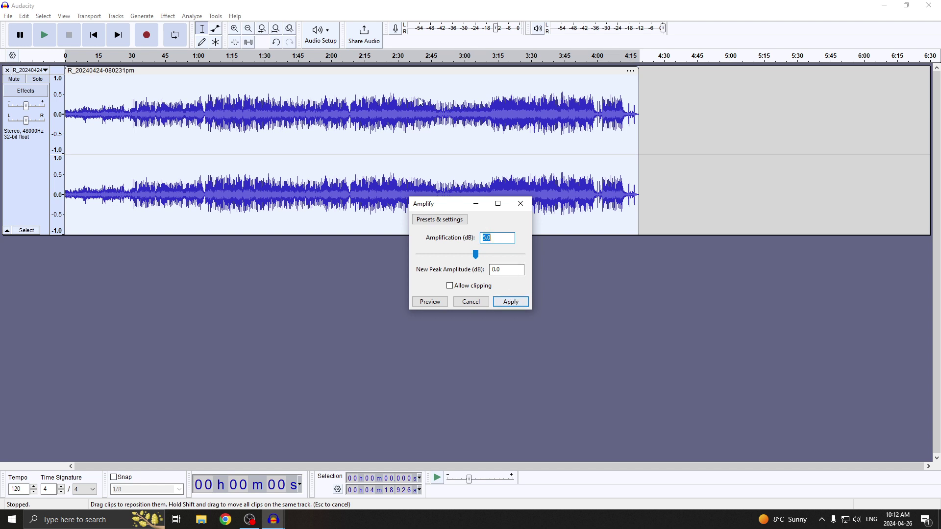
click(510, 301)
click(202, 129)
click(245, 110)
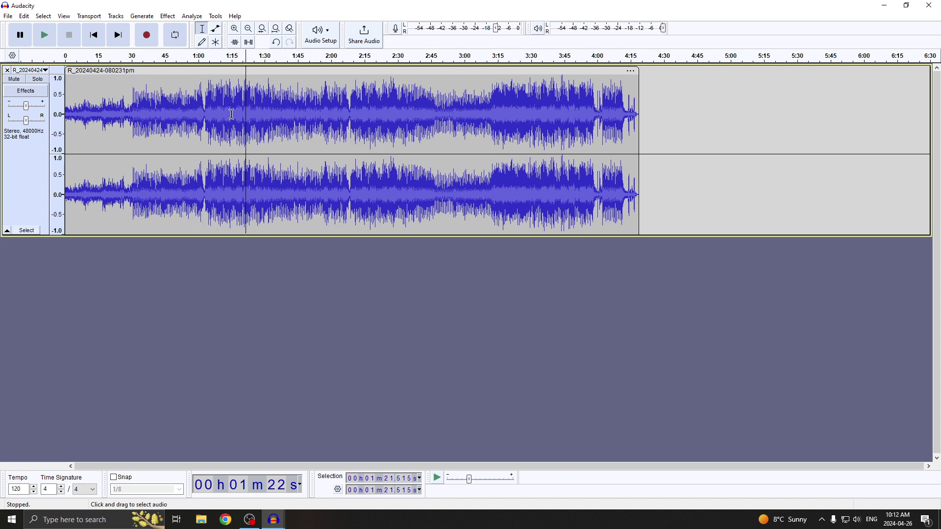
key(space)
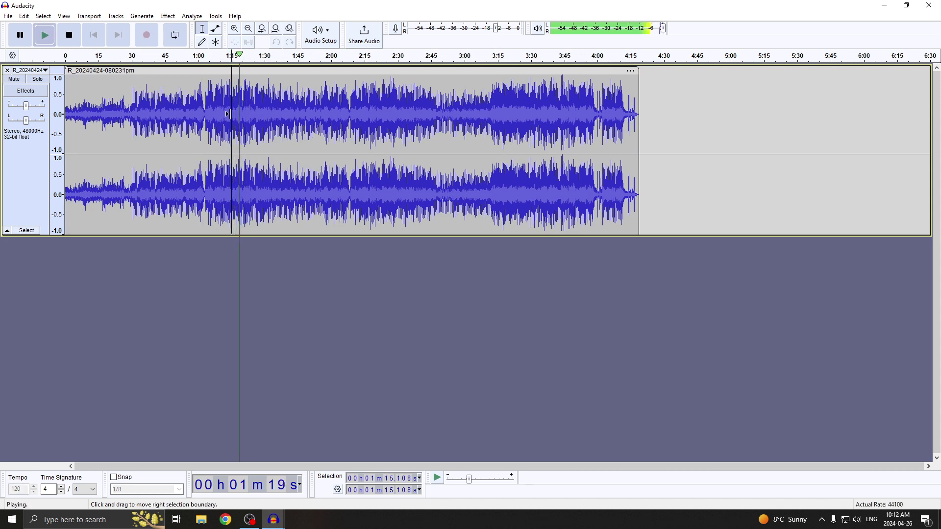
key(space)
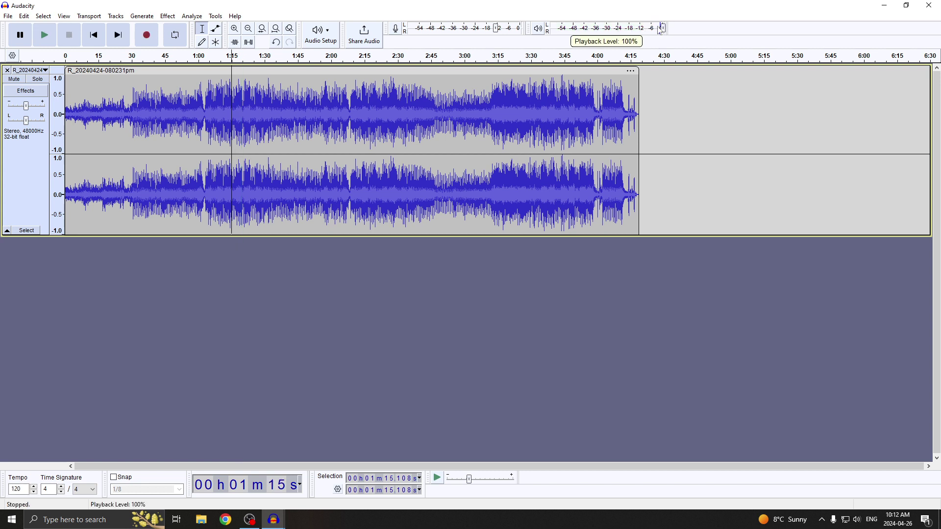
key(space)
key(space)
click(262, 126)
key(ctrl+a)
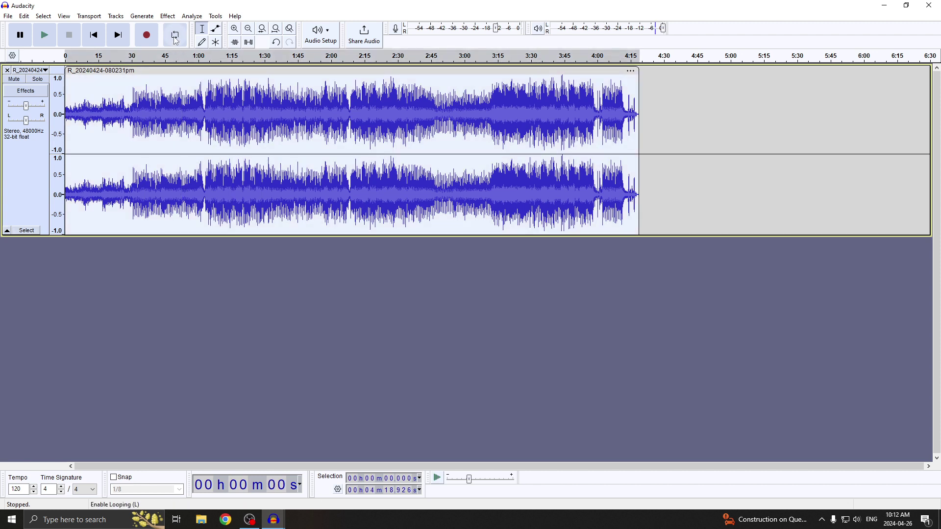
Apply the Limiter again to the amplified song.
click(167, 16)
mouse_move(207, 70)
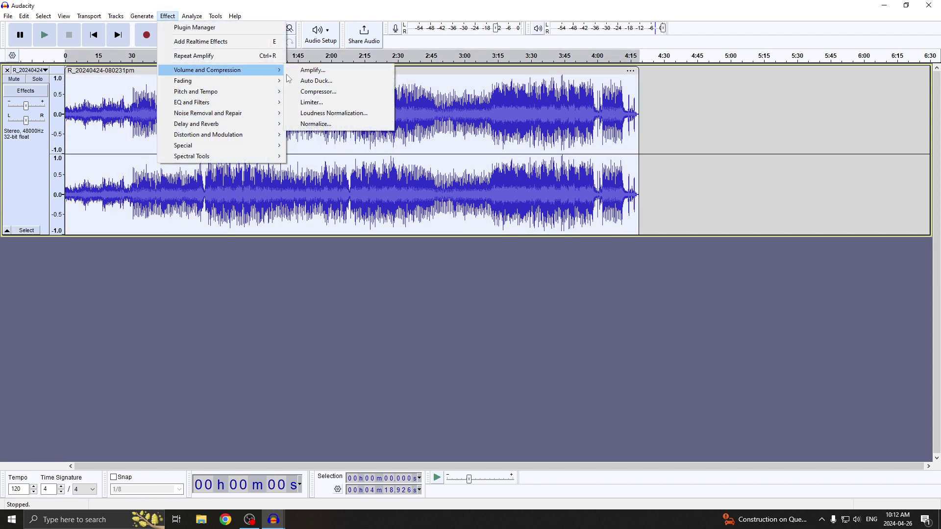
click(331, 101)
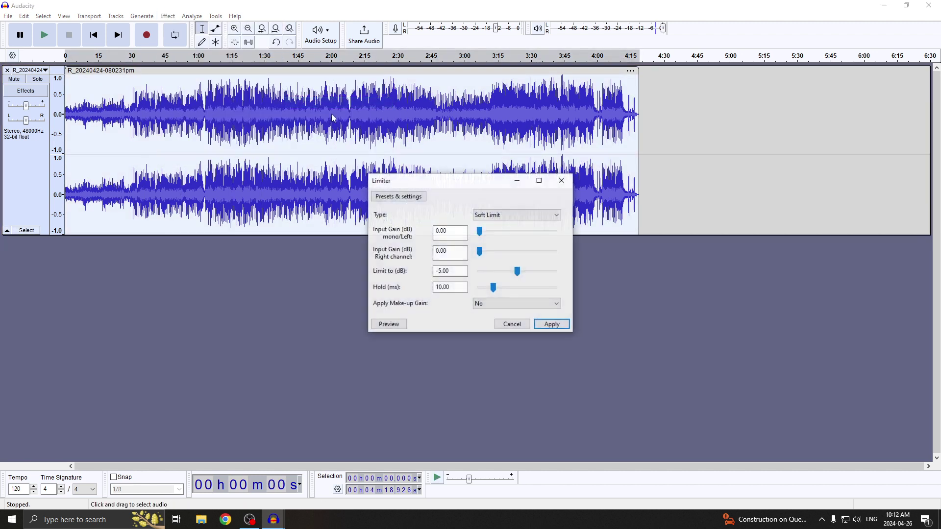
click(545, 323)
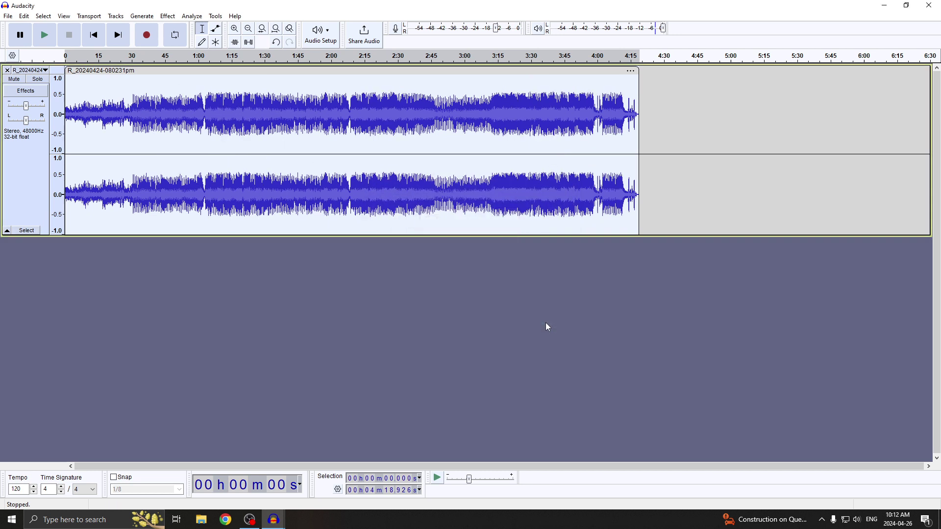
Apply Amplify across the whole song to make it louder.
click(167, 16)
mouse_move(207, 70)
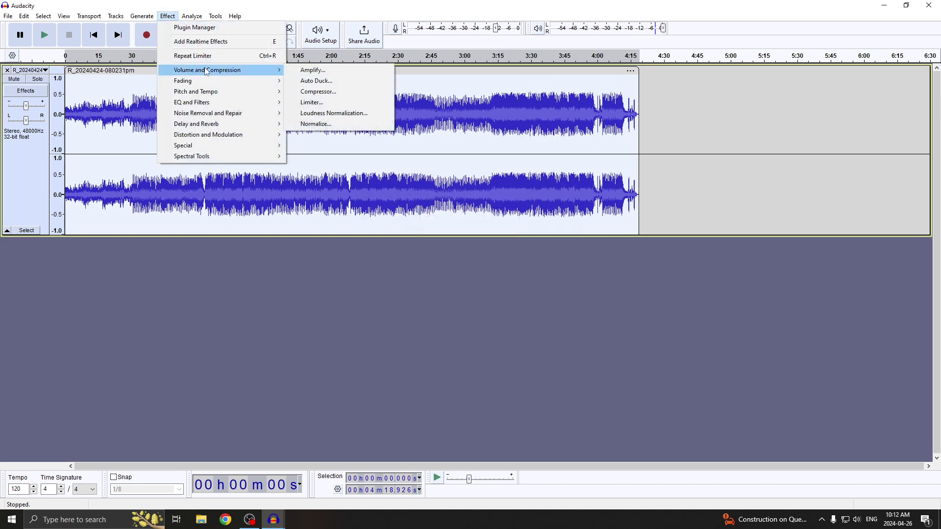
click(301, 72)
click(508, 299)
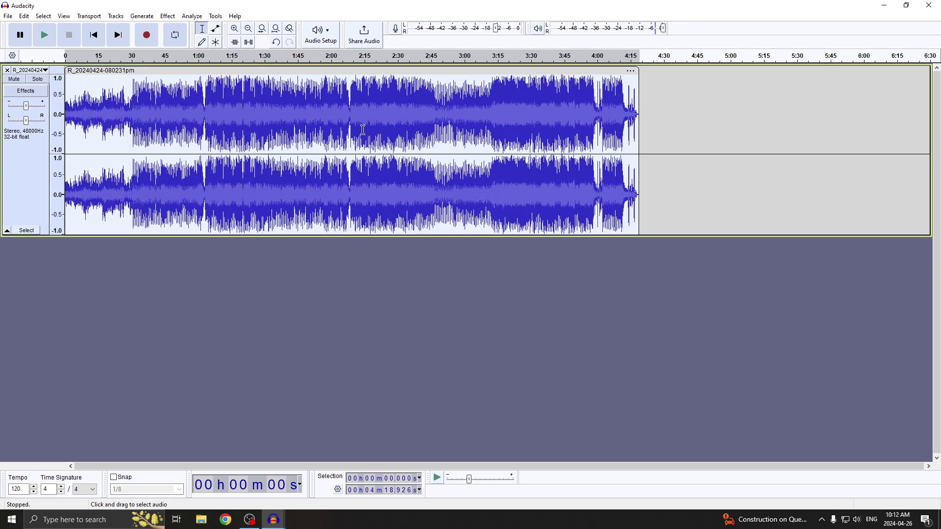
ctrl+scroll(358, 85, up, 2)
ctrl+scroll(358, 85, up, 2)
ctrl+scroll(359, 85, up, 2)
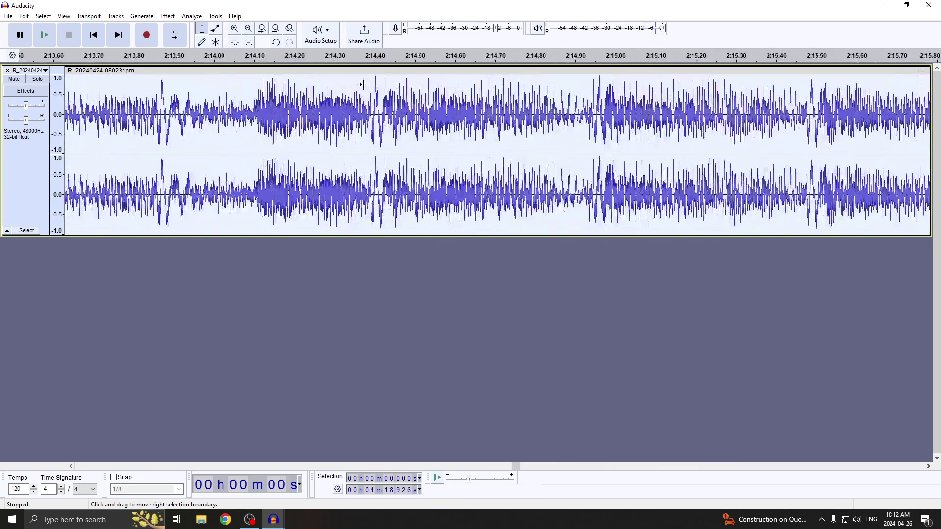
ctrl+scroll(360, 84, up, 3)
ctrl+scroll(361, 85, down, 2)
ctrl+scroll(362, 85, down, 2)
ctrl+scroll(361, 84, down, 2)
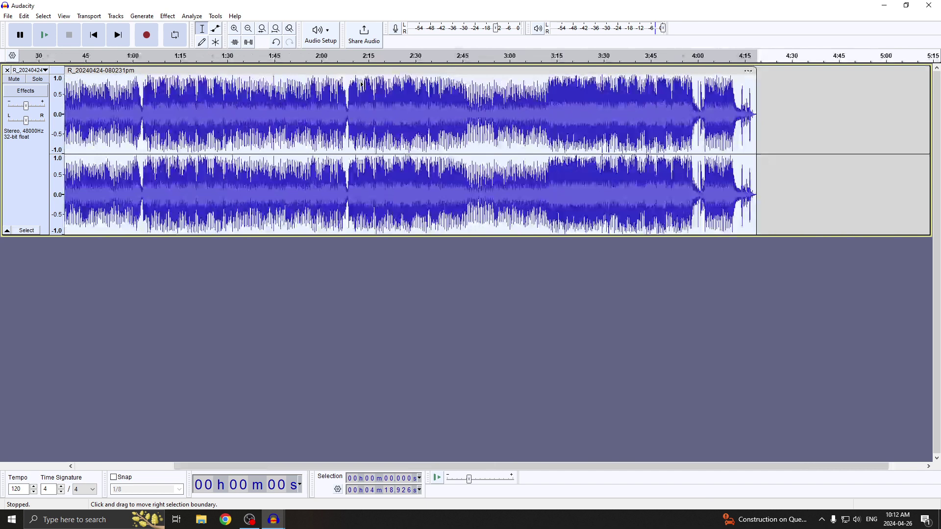
ctrl+scroll(361, 84, down, 1)
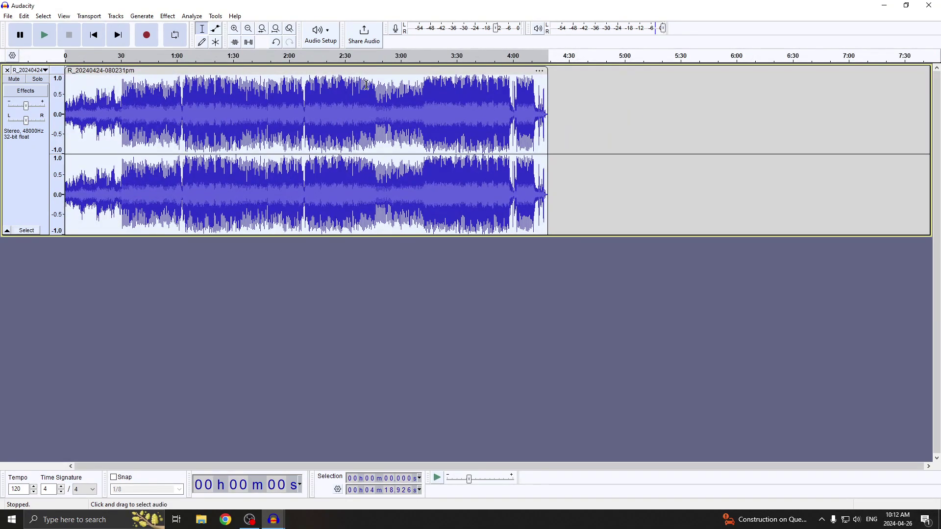
ctrl+scroll(343, 119, up, 1)
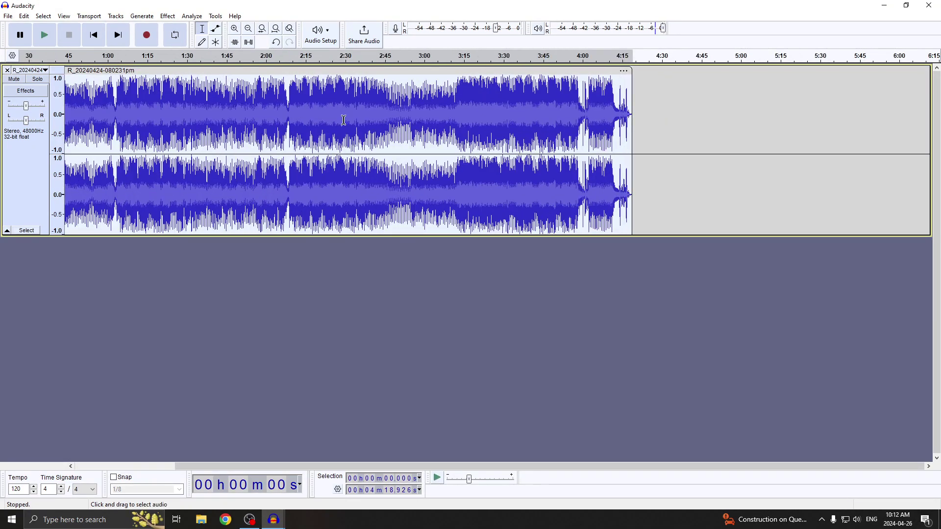
scroll(353, 123, left, 3)
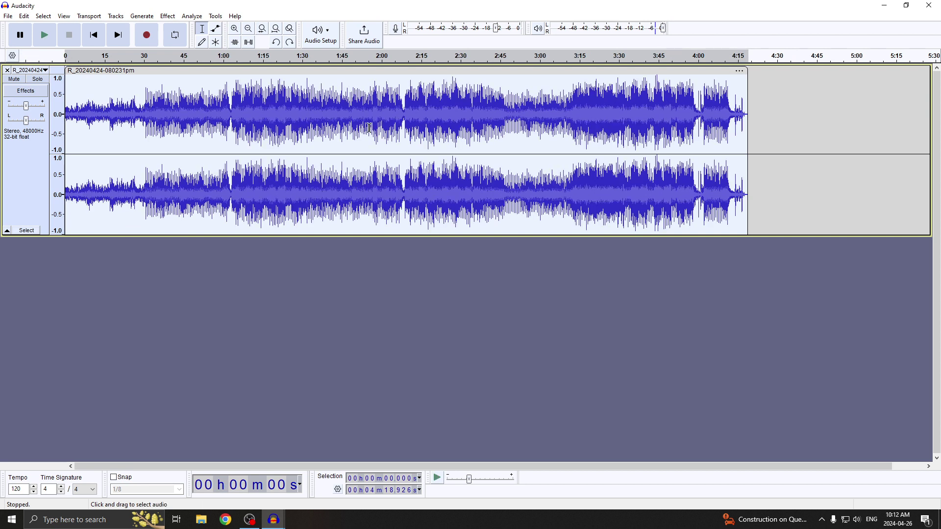
Export the amplified song in MP3 Files format to the Documents Audacity folder.
click(7, 16)
click(96, 124)
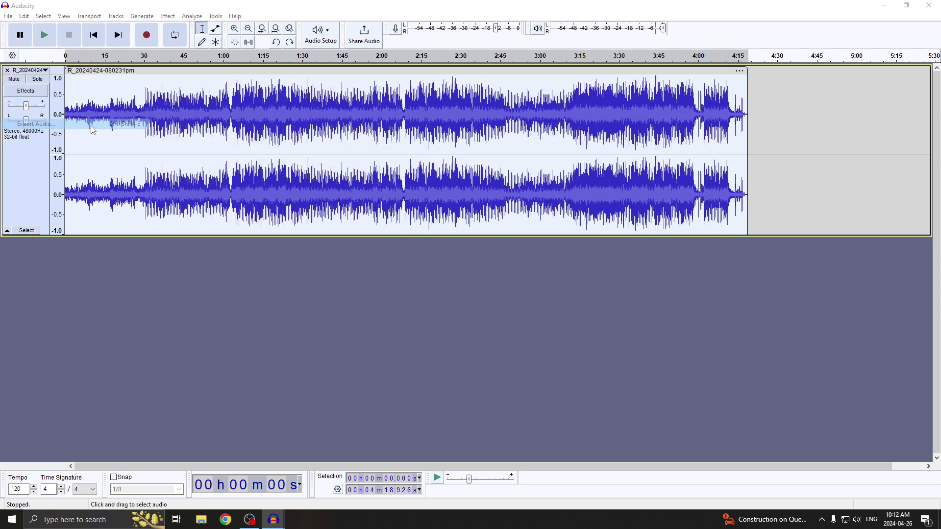
click(437, 206)
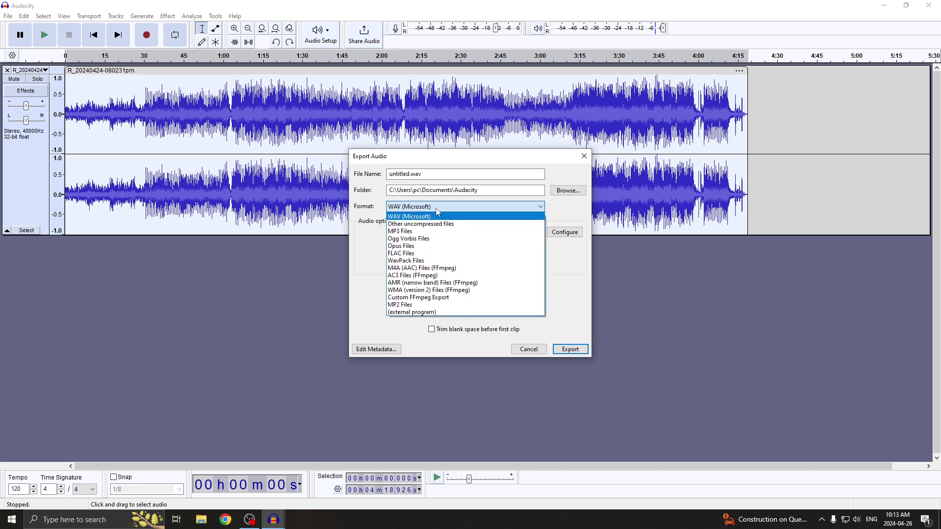
click(436, 231)
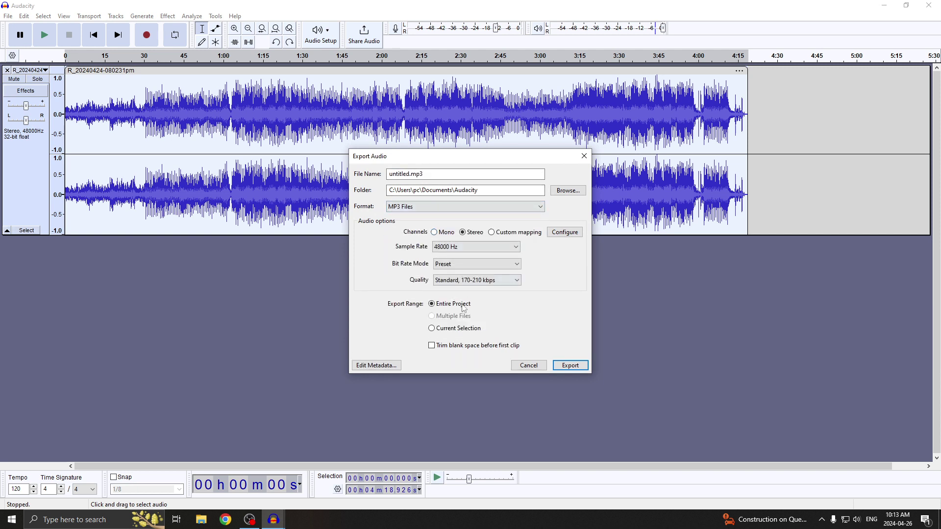
click(583, 366)
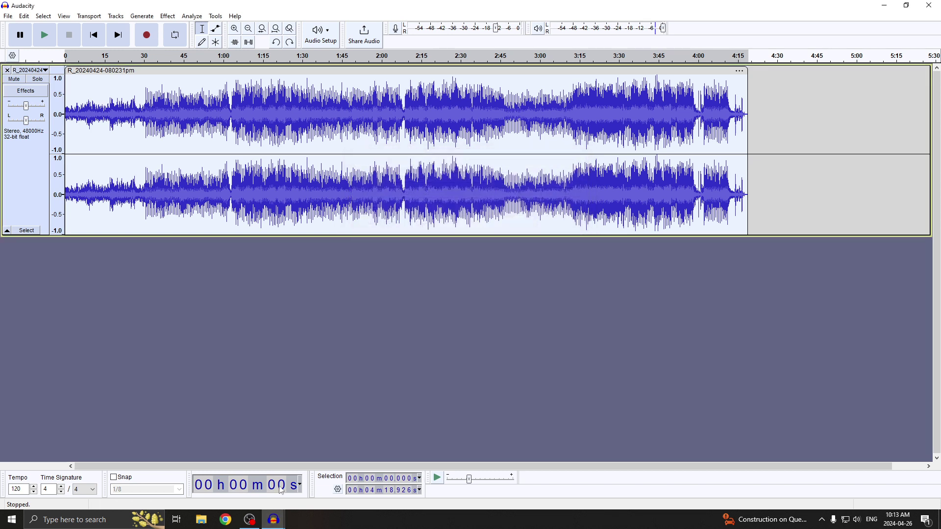
click(10, 19)
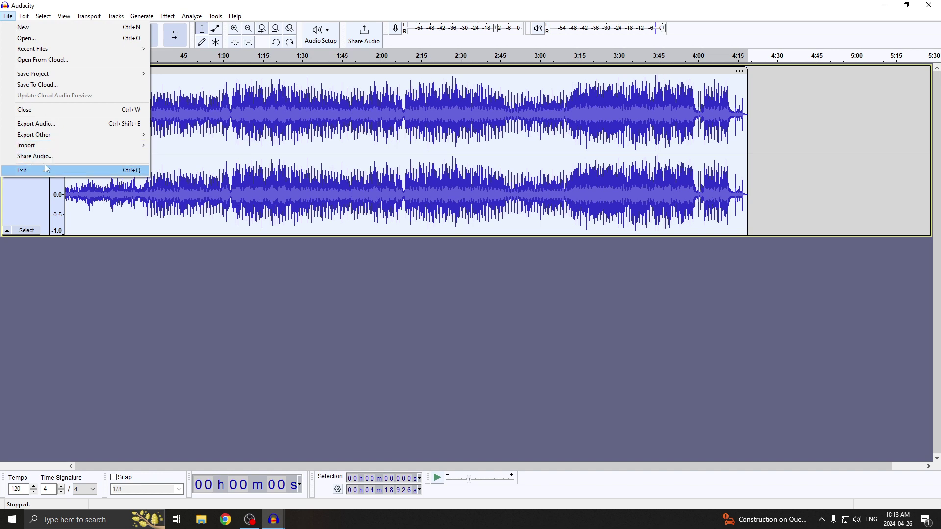
Exit the song project without saving, then select 5:18.7 to 14:57.8 of the recording.
click(73, 170)
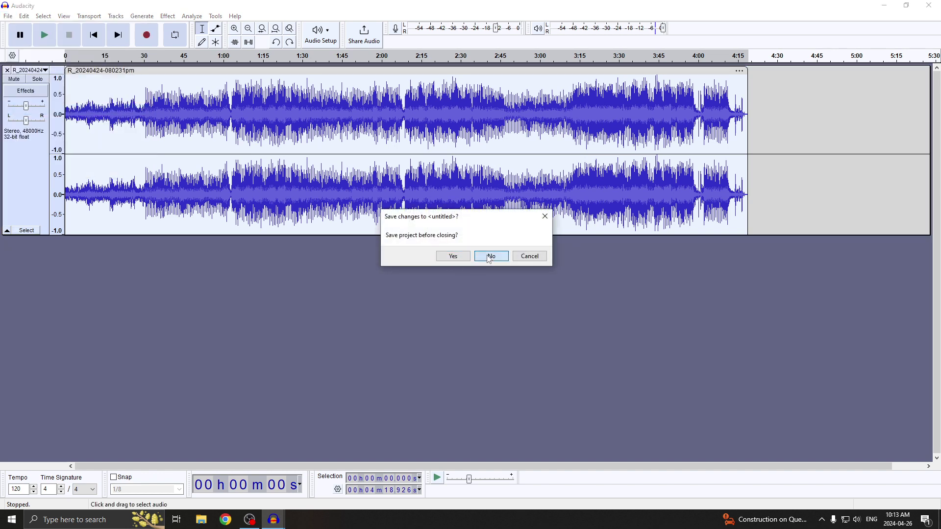
click(488, 257)
scroll(562, 149, right, 5)
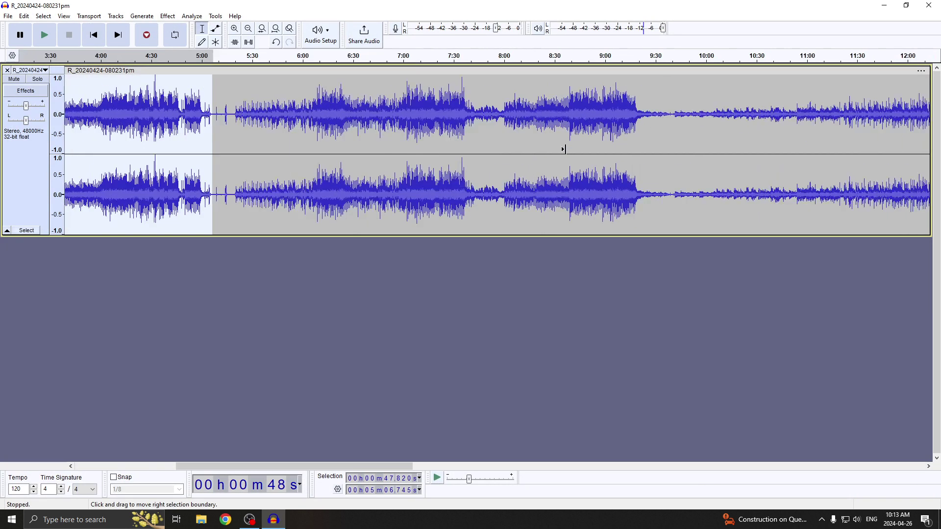
scroll(462, 145, right, 2)
click(160, 114)
key(space)
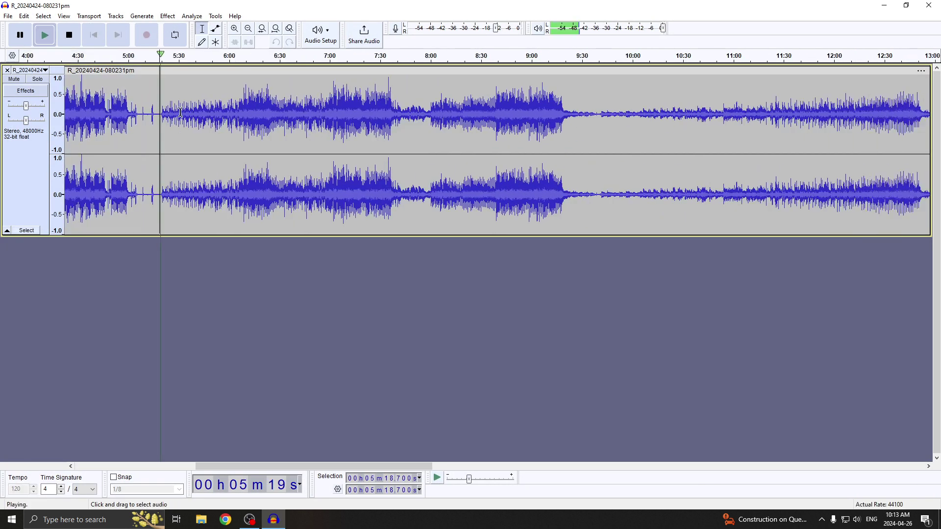
key(space)
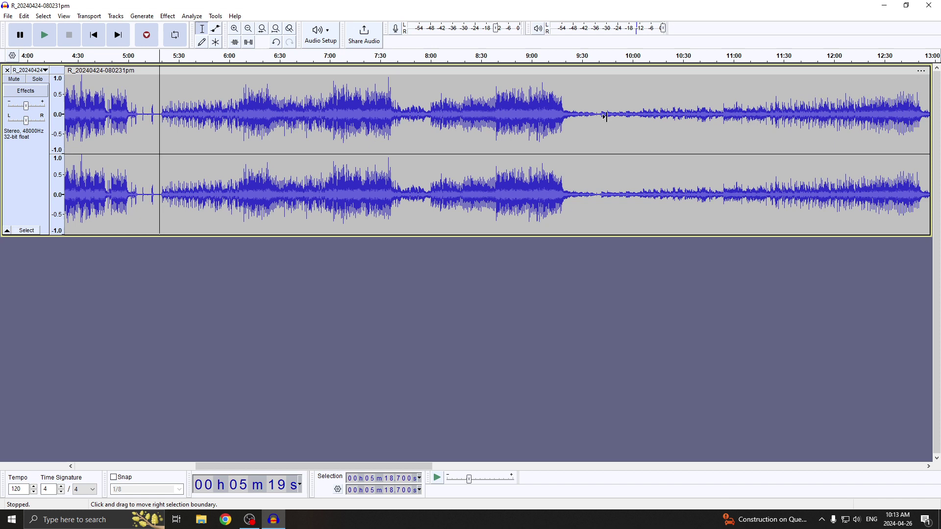
scroll(579, 128, right, 3)
scroll(579, 128, right, 4)
scroll(632, 121, right, 3)
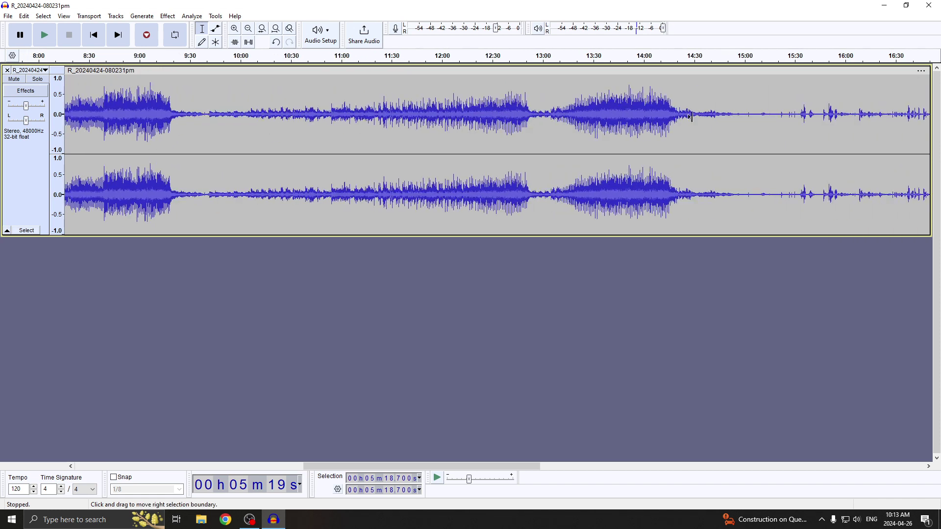
shift+click(738, 114)
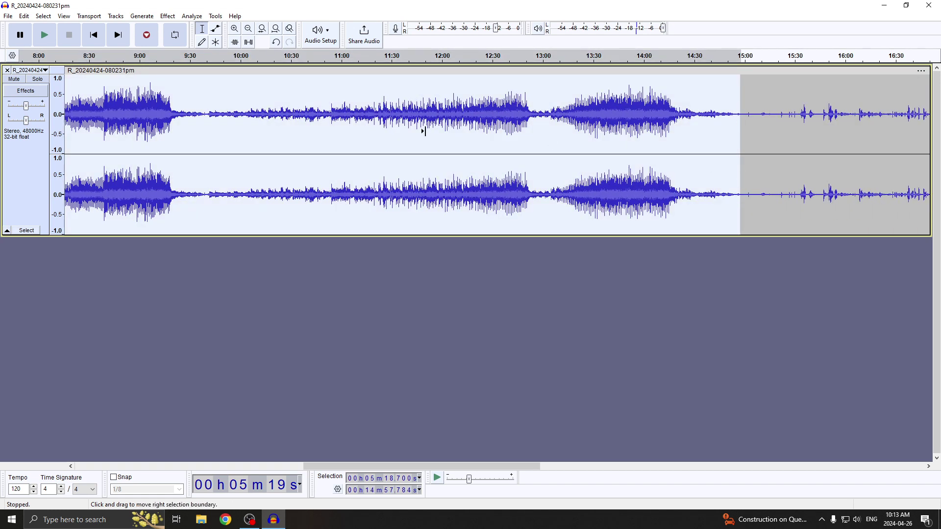
scroll(423, 131, left, 3)
click(9, 16)
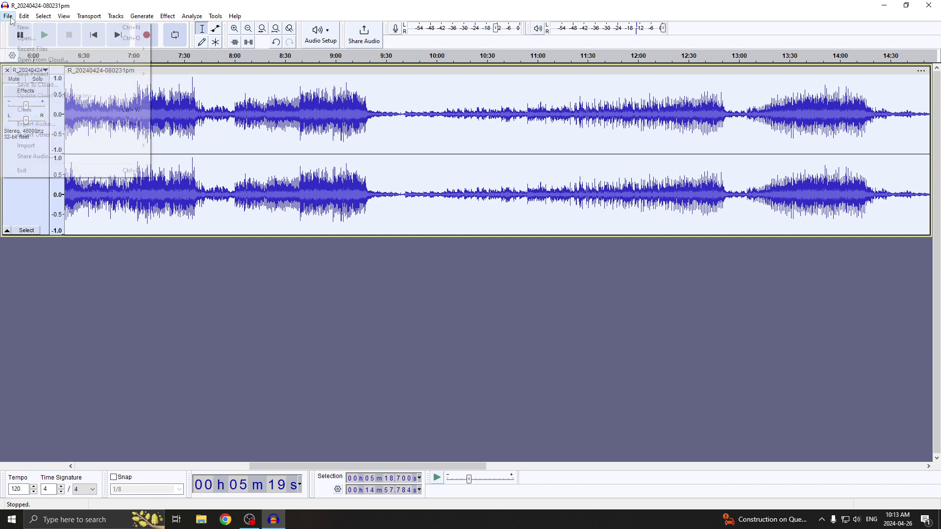
Paste the copied 9:39 song as a stereo track into a new empty project.
click(26, 70)
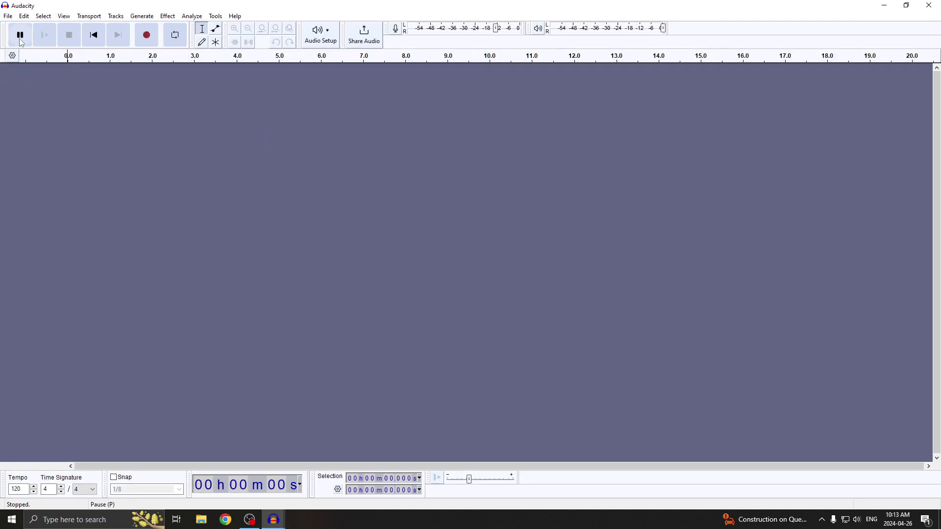
key(ctrl+v)
click(565, 313)
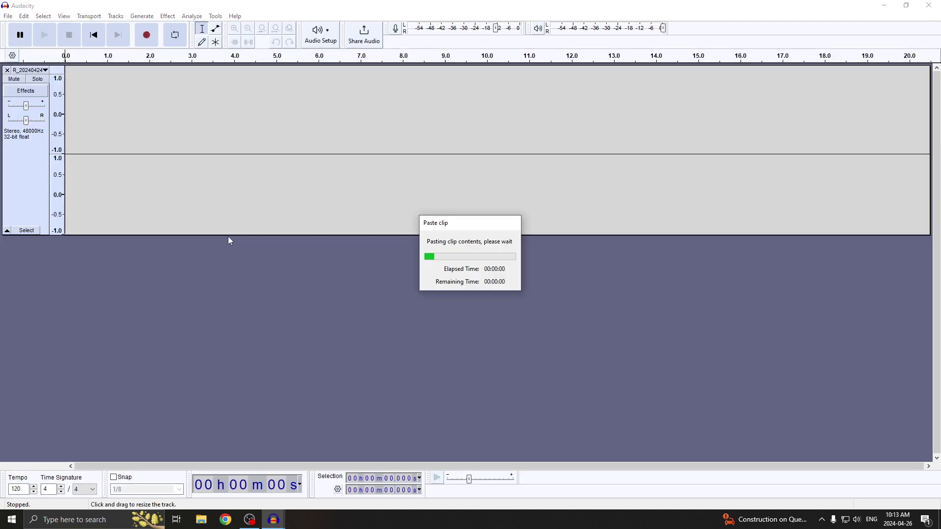
ctrl+scroll(340, 169, down, 2)
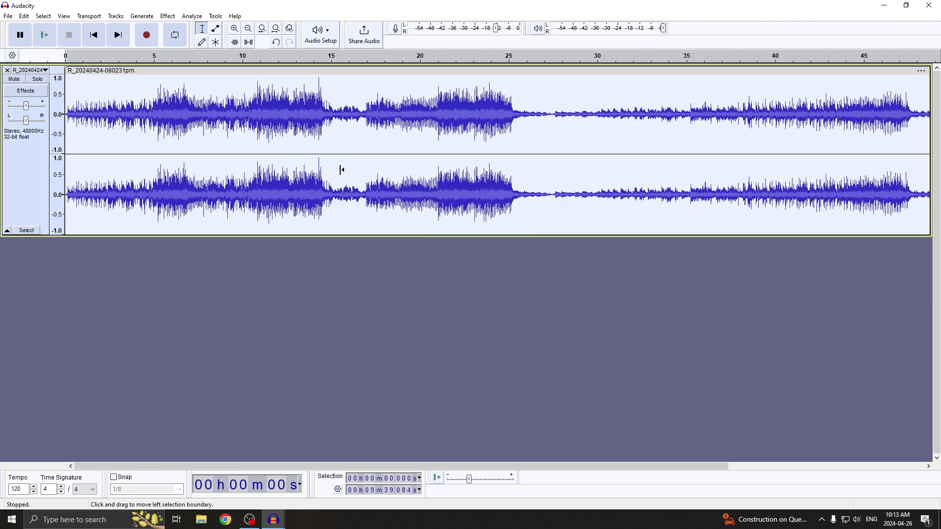
ctrl+scroll(335, 170, down, 2)
ctrl+scroll(335, 170, up, 2)
ctrl+scroll(336, 172, up, 1)
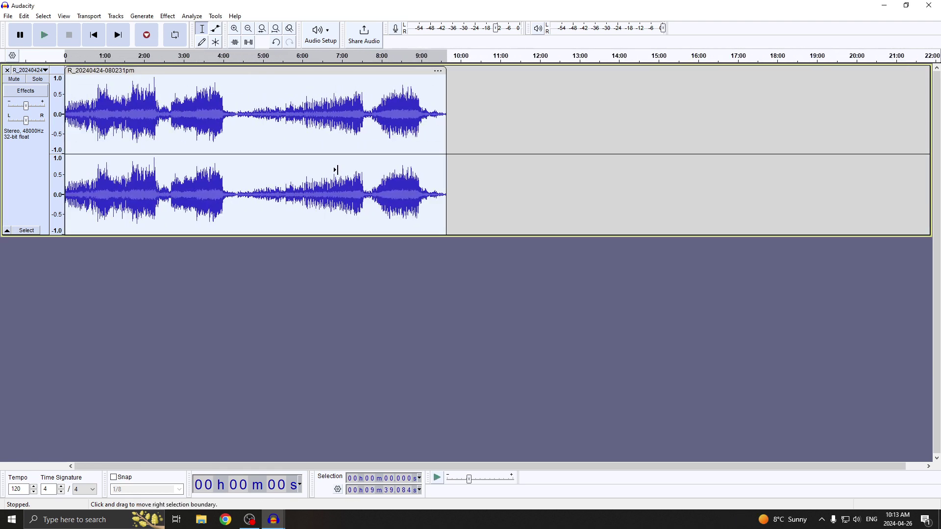
Run the Limiter on the second song: Soft Limit at -5 dB, Apply Make-up Gain Yes.
click(175, 20)
mouse_move(207, 70)
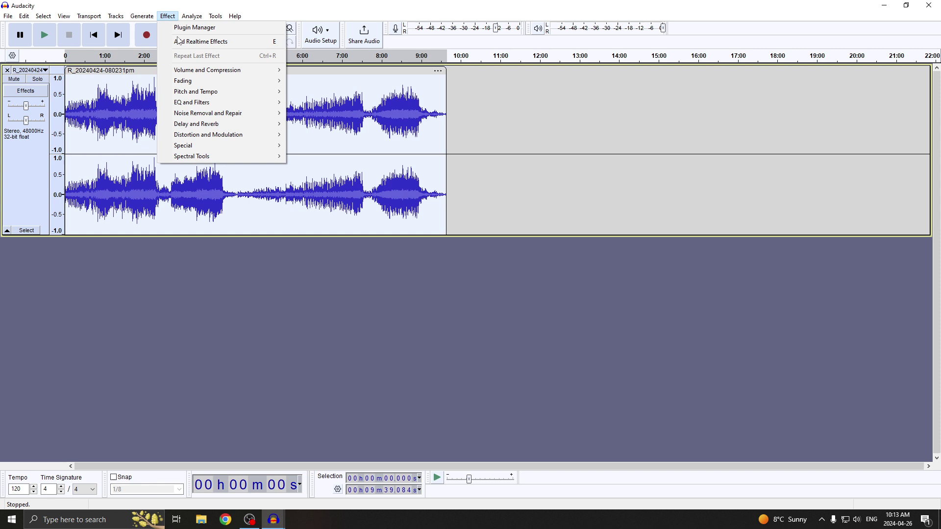
click(326, 103)
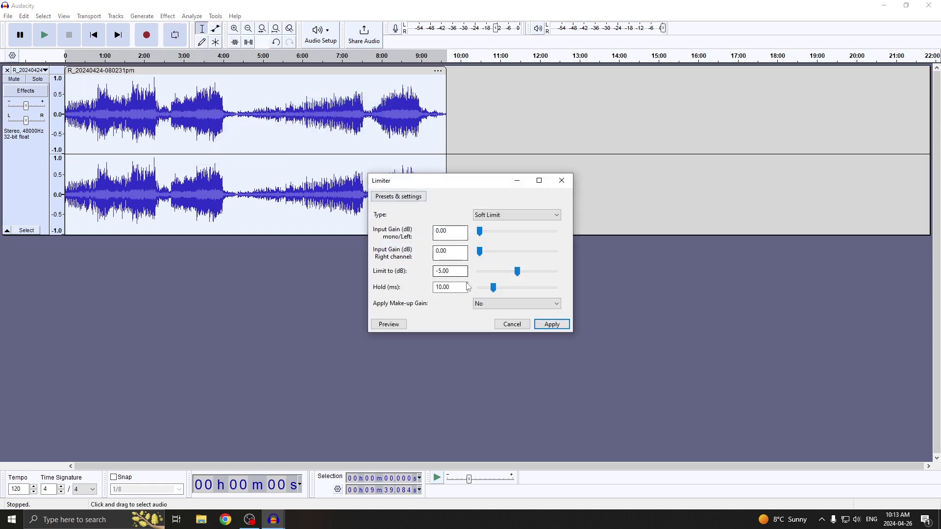
click(515, 303)
click(501, 321)
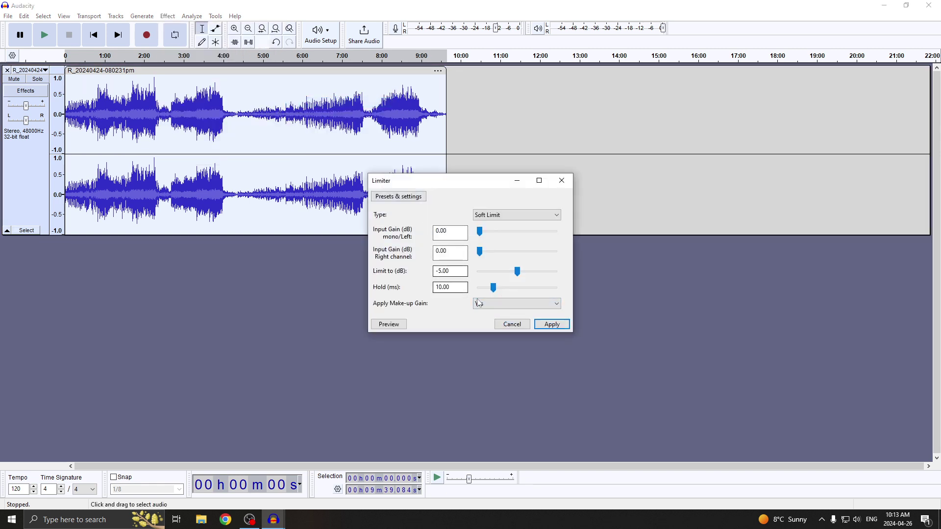
click(545, 324)
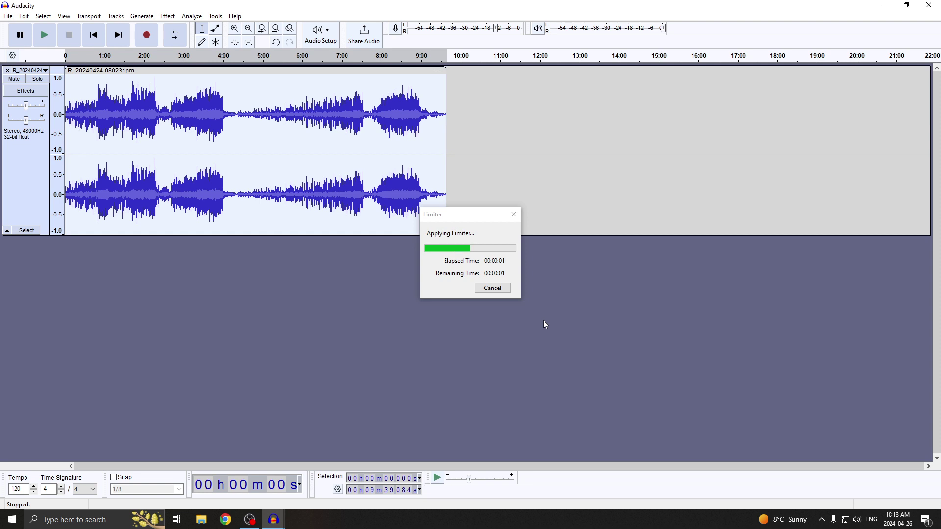
click(5, 17)
click(81, 124)
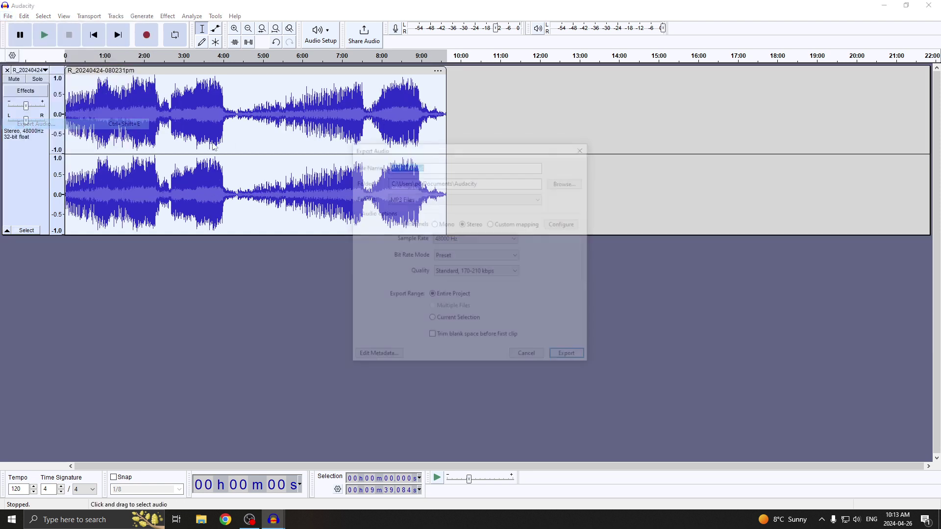
click(530, 356)
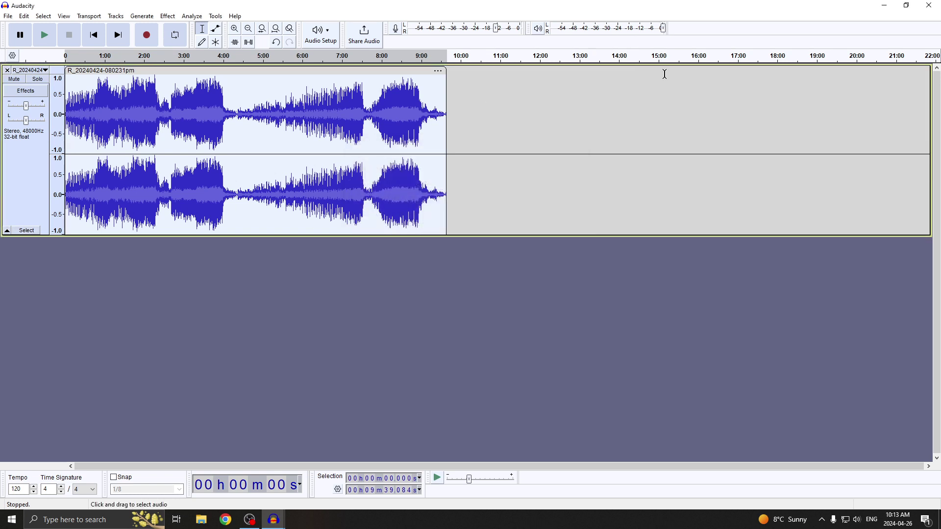